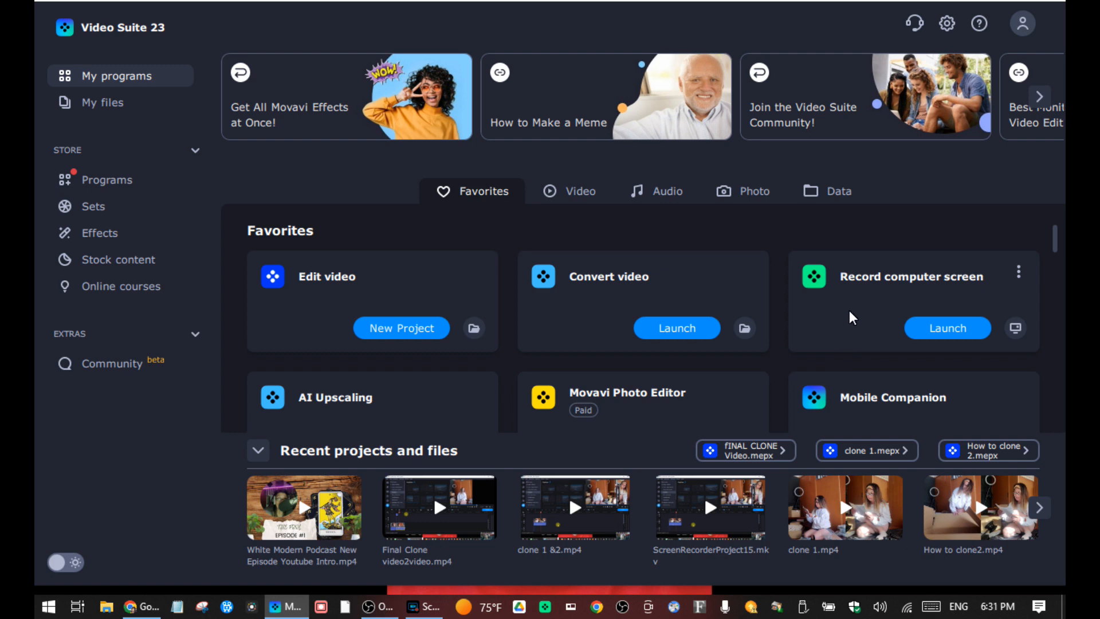
Launch the computer screen recorder and mark out a nearly full-screen video capture area of about 1276 × 762.
{"action": "left_click", "coordinate": [949, 332]}
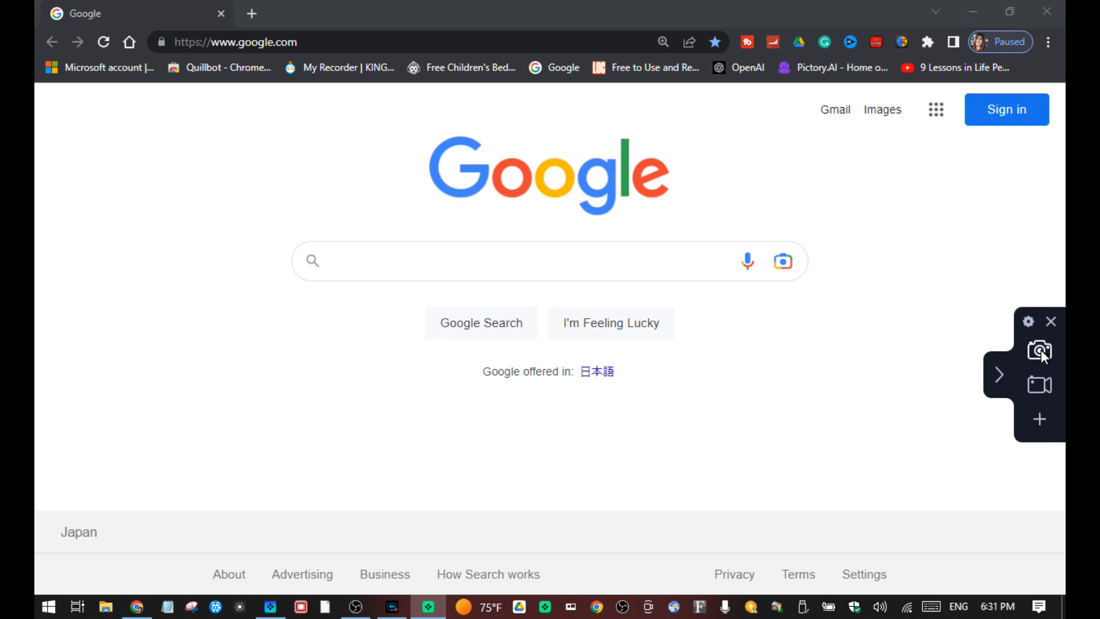
{"action": "left_click_drag", "start_coordinate": [1041, 350], "coordinate": [98, 342]}
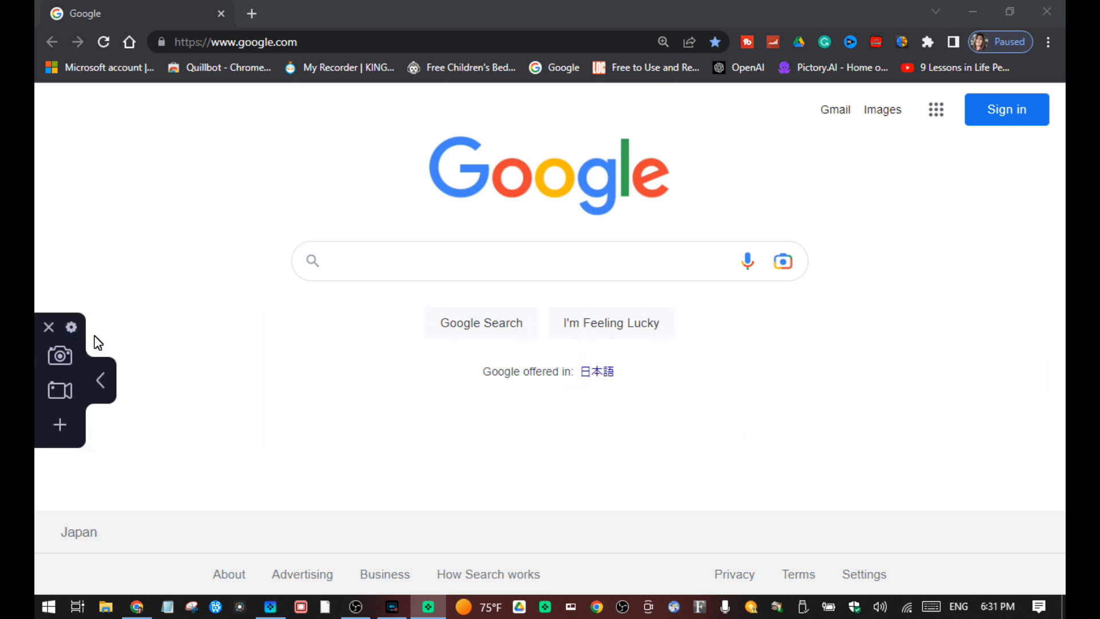
{"action": "left_click_drag", "start_coordinate": [36, 373], "coordinate": [988, 357]}
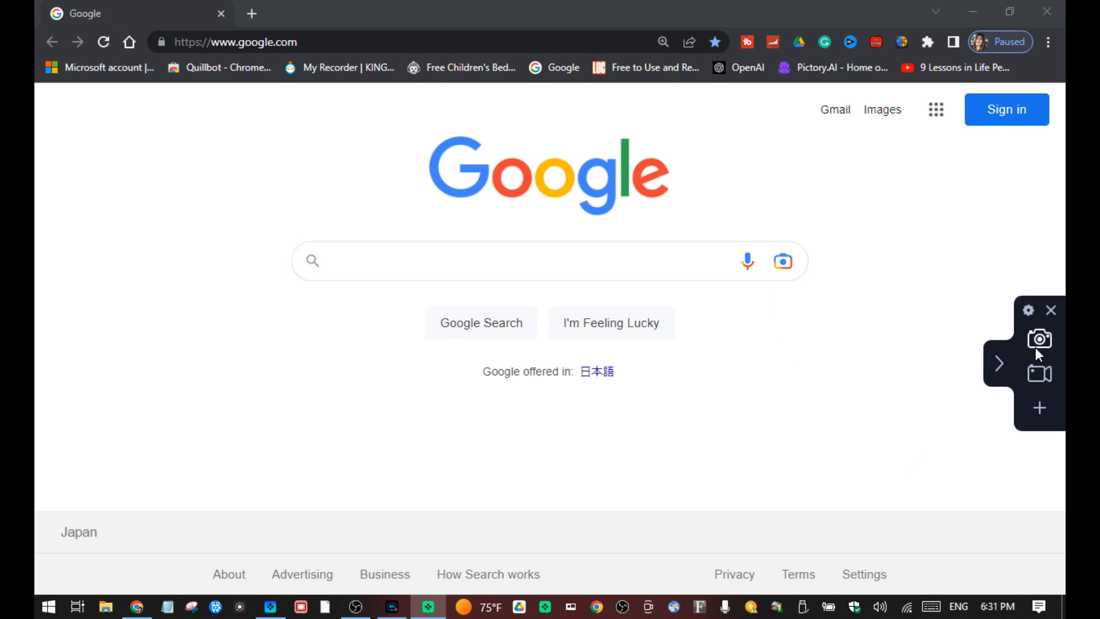
{"action": "left_click", "coordinate": [1042, 375]}
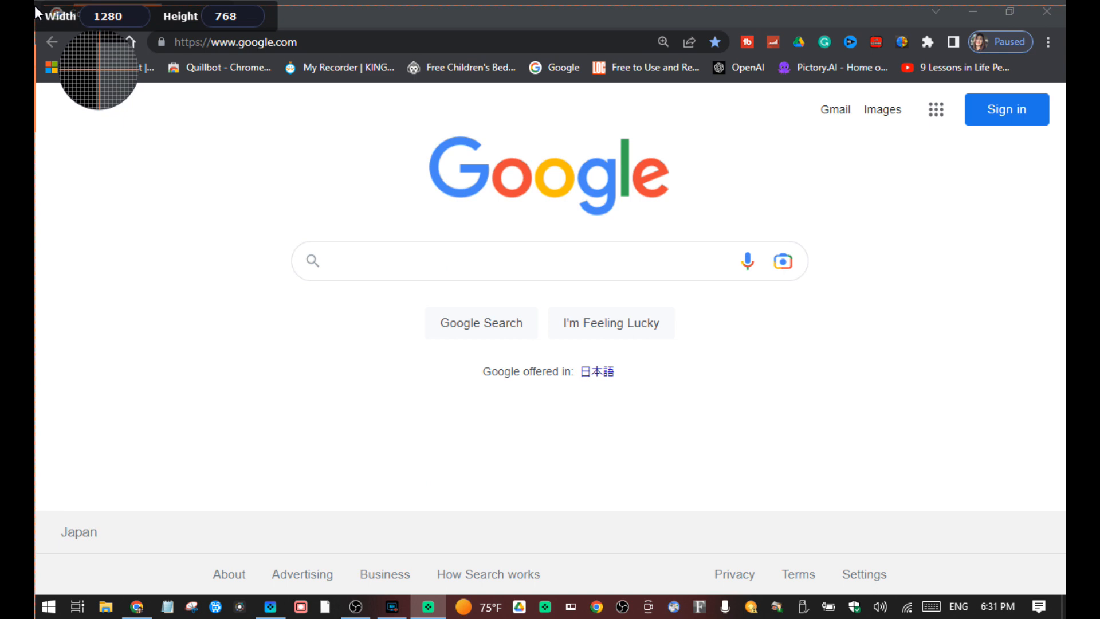
{"action": "left_click_drag", "start_coordinate": [35, 5], "coordinate": [1062, 617]}
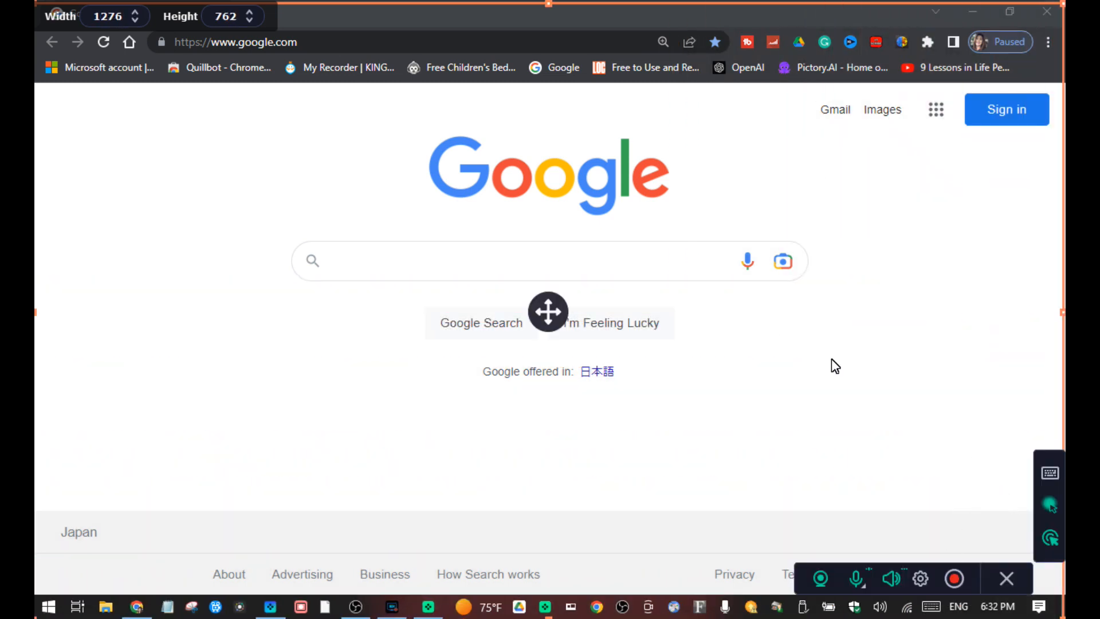
Examine the recorder's keystroke display, mouse click effect and microphone noise reduction options.
{"action": "left_click", "coordinate": [1050, 472]}
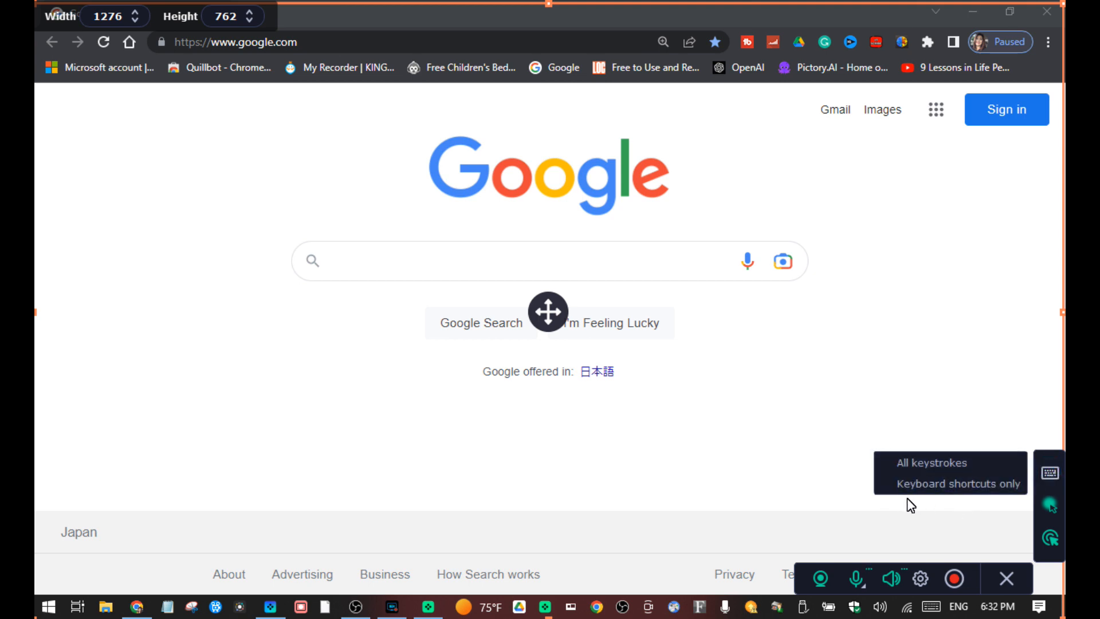
{"action": "left_click", "coordinate": [1052, 473]}
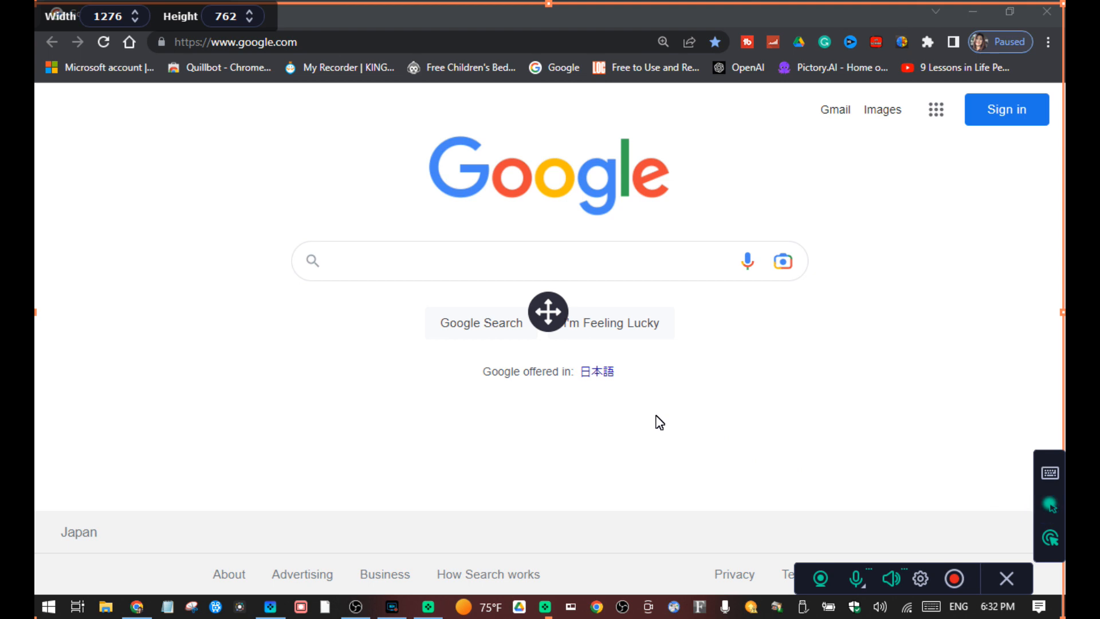
{"action": "left_click", "coordinate": [1053, 540]}
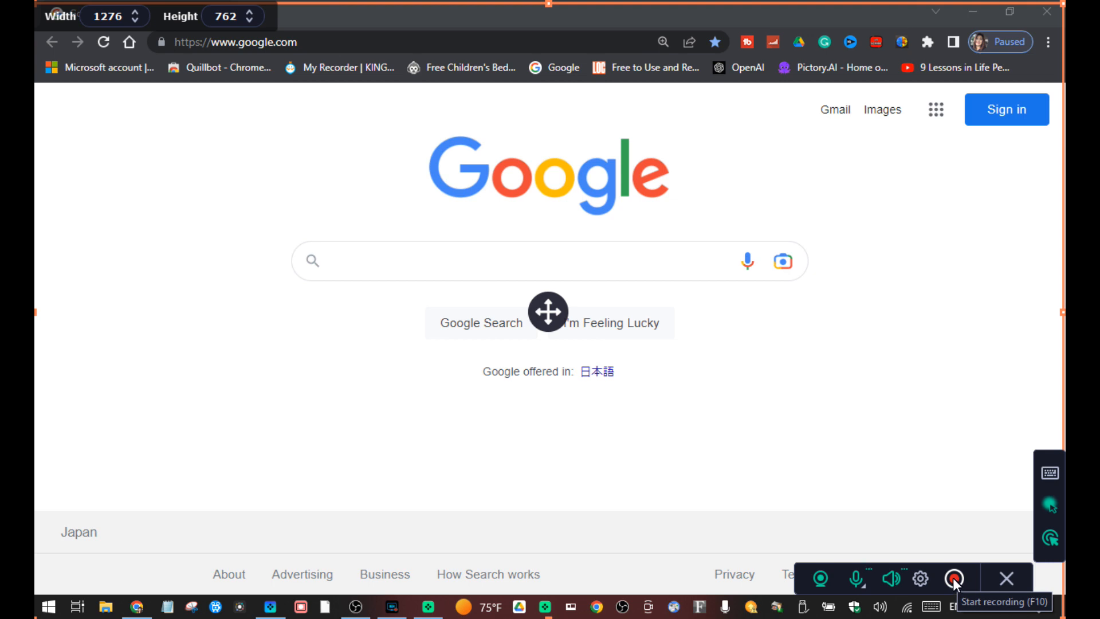
{"action": "left_click", "coordinate": [920, 579]}
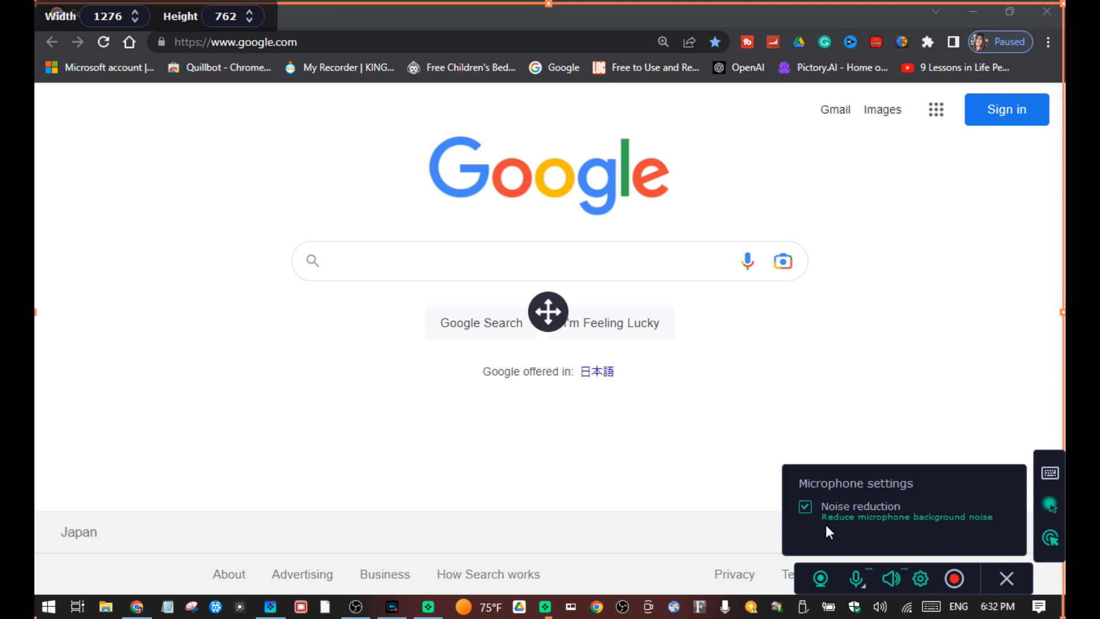
{"action": "left_click", "coordinate": [919, 578]}
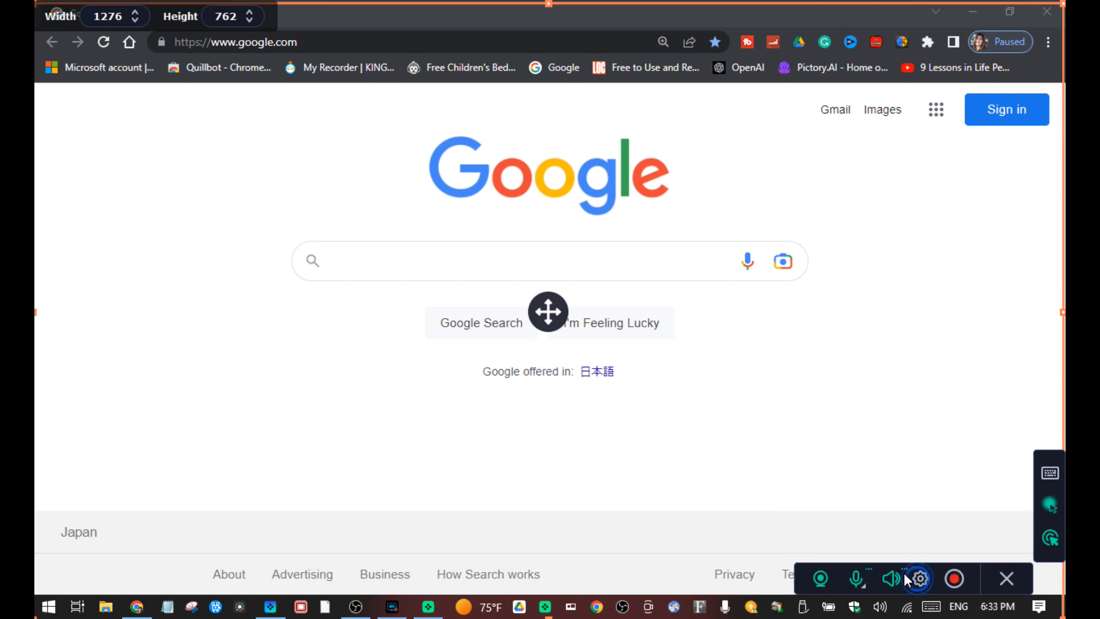
Start recording the selected screen area, continuing without the camera.
{"action": "left_click", "coordinate": [956, 579]}
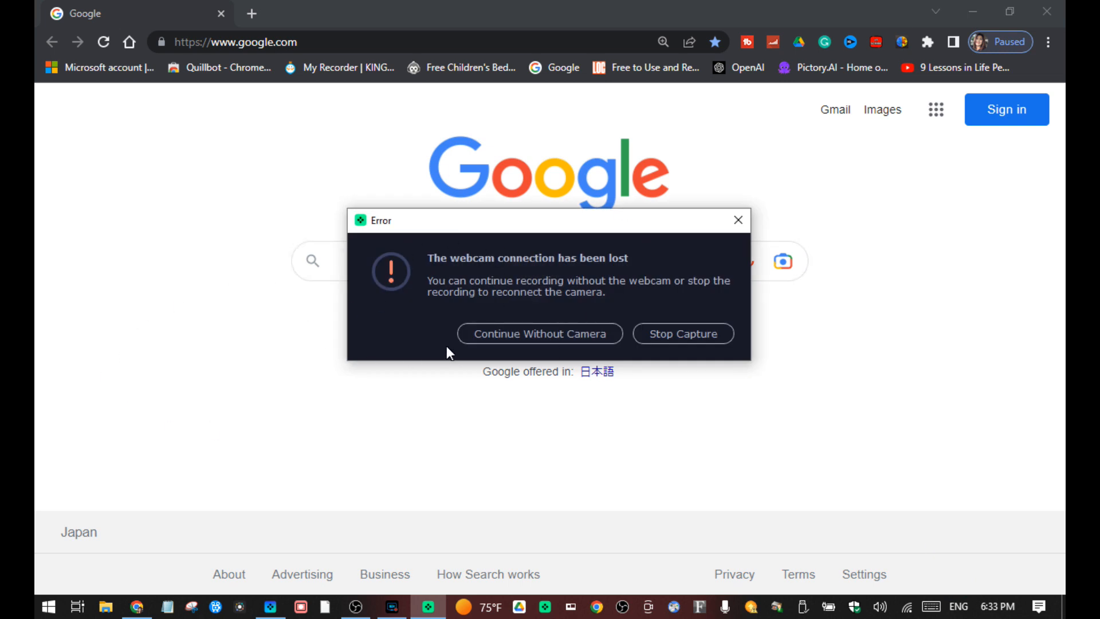
{"action": "left_click", "coordinate": [517, 335]}
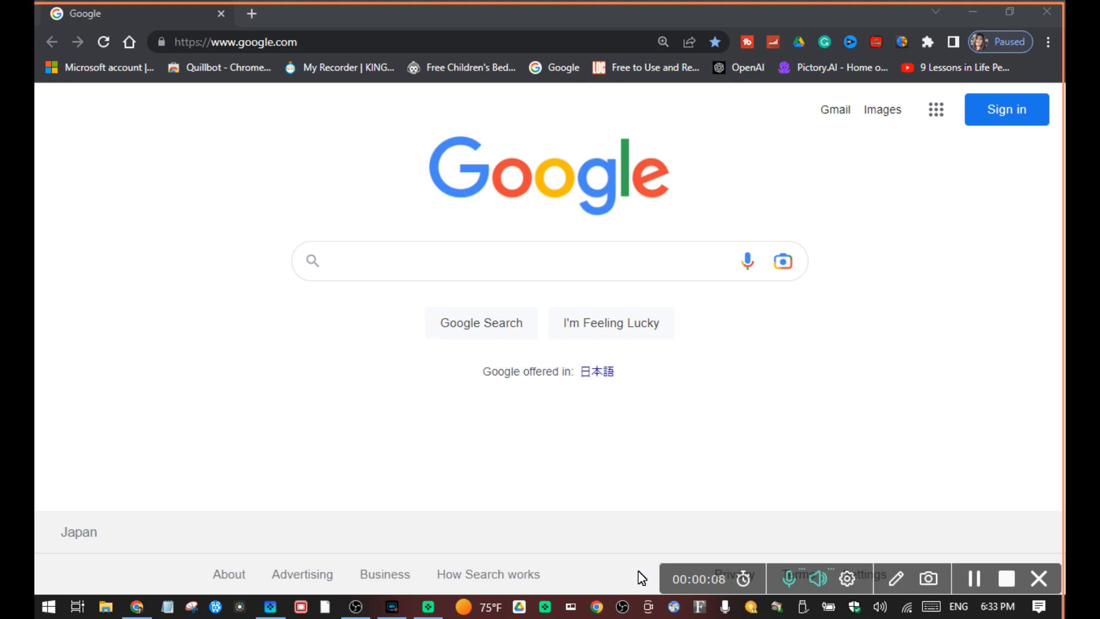
Draw rectangles in red, orange, green and thicker blue around the buttons and language line below the search box.
{"action": "left_click", "coordinate": [894, 579]}
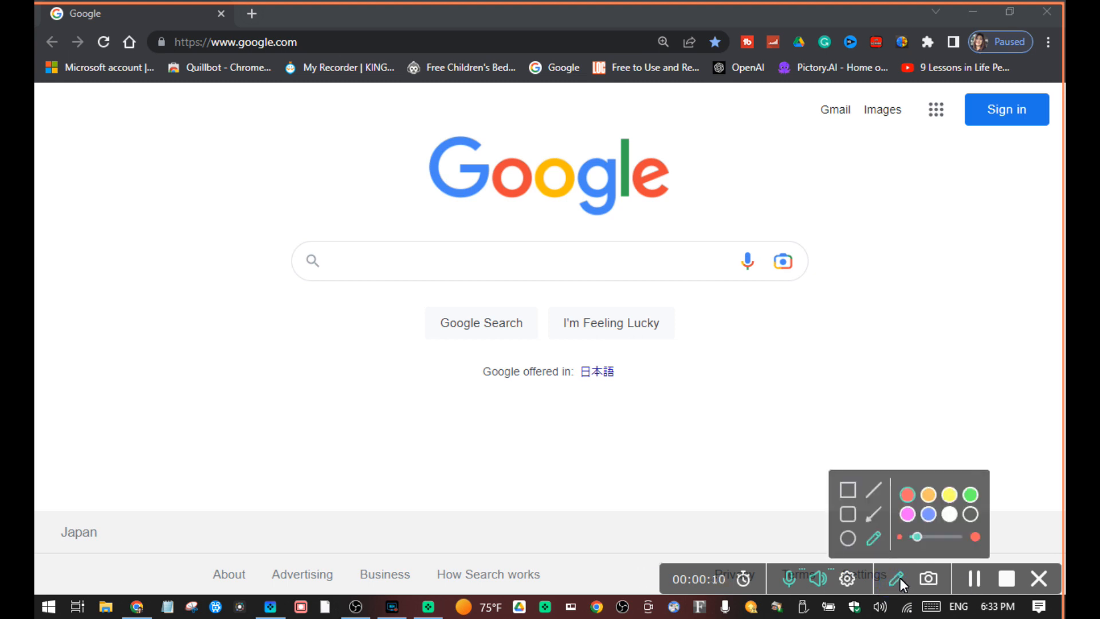
{"action": "left_click", "coordinate": [848, 492]}
{"action": "left_click", "coordinate": [909, 498]}
{"action": "mouse_move", "coordinate": [394, 297]}
{"action": "left_mouse_down"}
{"action": "mouse_move", "coordinate": [532, 313]}
{"action": "mouse_move", "coordinate": [651, 354]}
{"action": "mouse_move", "coordinate": [730, 419]}
{"action": "mouse_move", "coordinate": [757, 422]}
{"action": "left_mouse_up"}
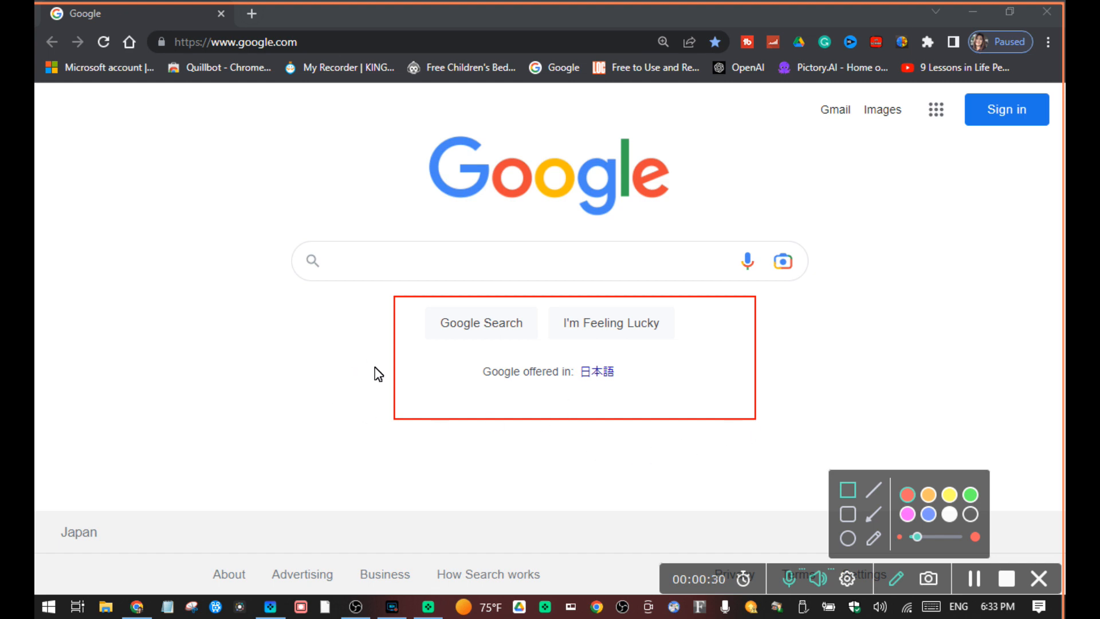
{"action": "left_click", "coordinate": [930, 495]}
{"action": "mouse_move", "coordinate": [420, 302]}
{"action": "left_mouse_down"}
{"action": "mouse_move", "coordinate": [542, 311]}
{"action": "mouse_move", "coordinate": [676, 405]}
{"action": "mouse_move", "coordinate": [723, 418]}
{"action": "left_mouse_up"}
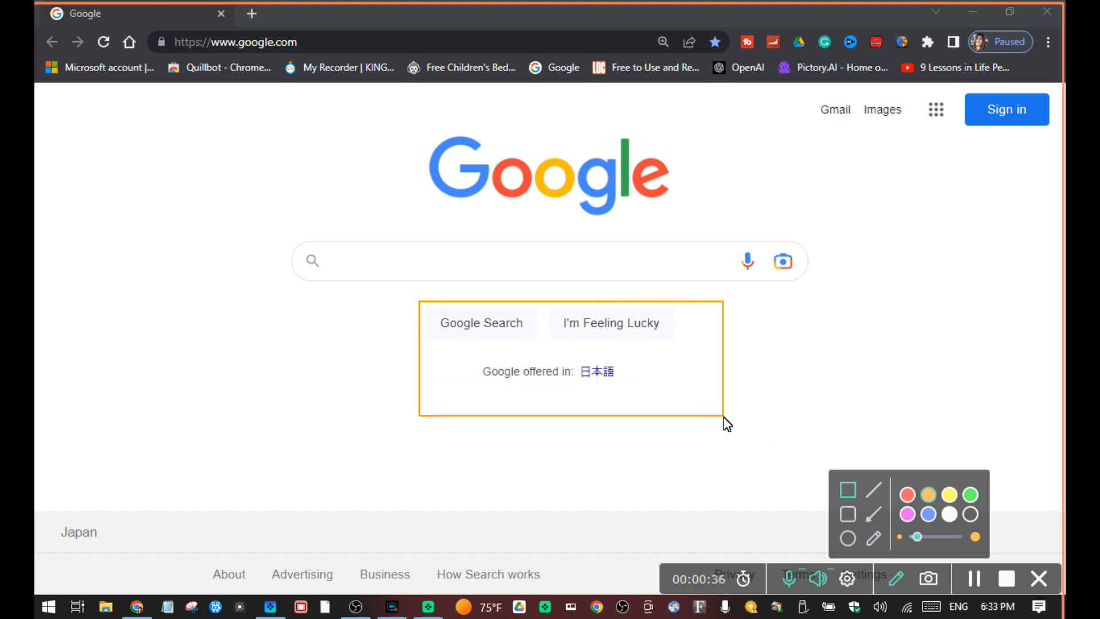
{"action": "left_click", "coordinate": [970, 495]}
{"action": "mouse_move", "coordinate": [396, 297]}
{"action": "left_mouse_down"}
{"action": "mouse_move", "coordinate": [559, 310]}
{"action": "mouse_move", "coordinate": [768, 445]}
{"action": "left_mouse_up"}
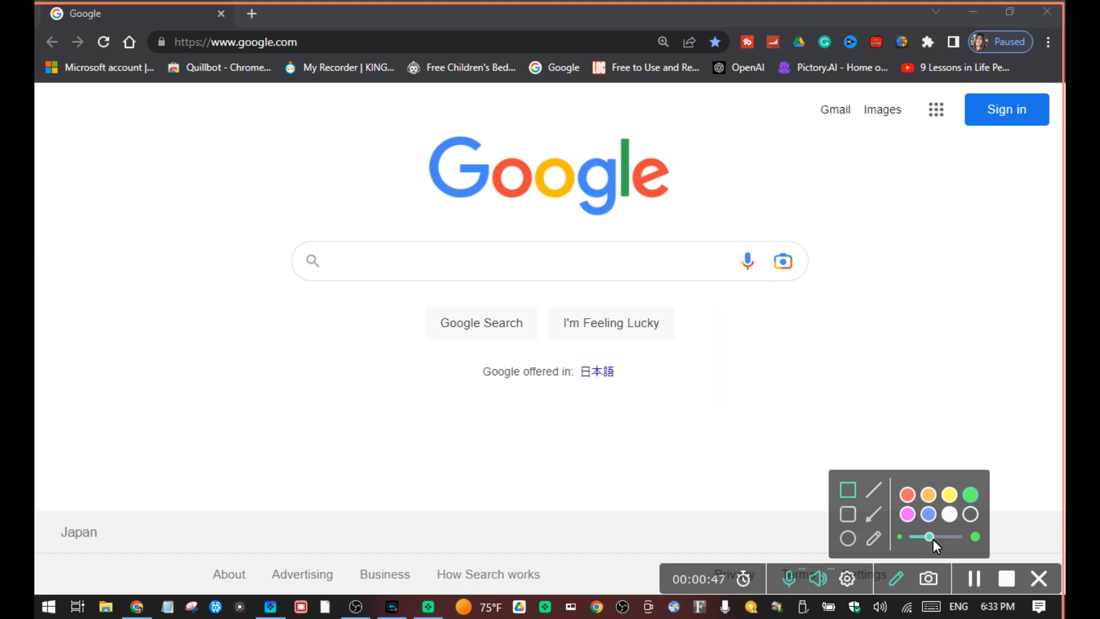
{"action": "left_click", "coordinate": [928, 515]}
{"action": "mouse_move", "coordinate": [401, 308]}
{"action": "left_mouse_down"}
{"action": "mouse_move", "coordinate": [630, 369]}
{"action": "mouse_move", "coordinate": [734, 442]}
{"action": "mouse_move", "coordinate": [769, 423]}
{"action": "left_mouse_up"}
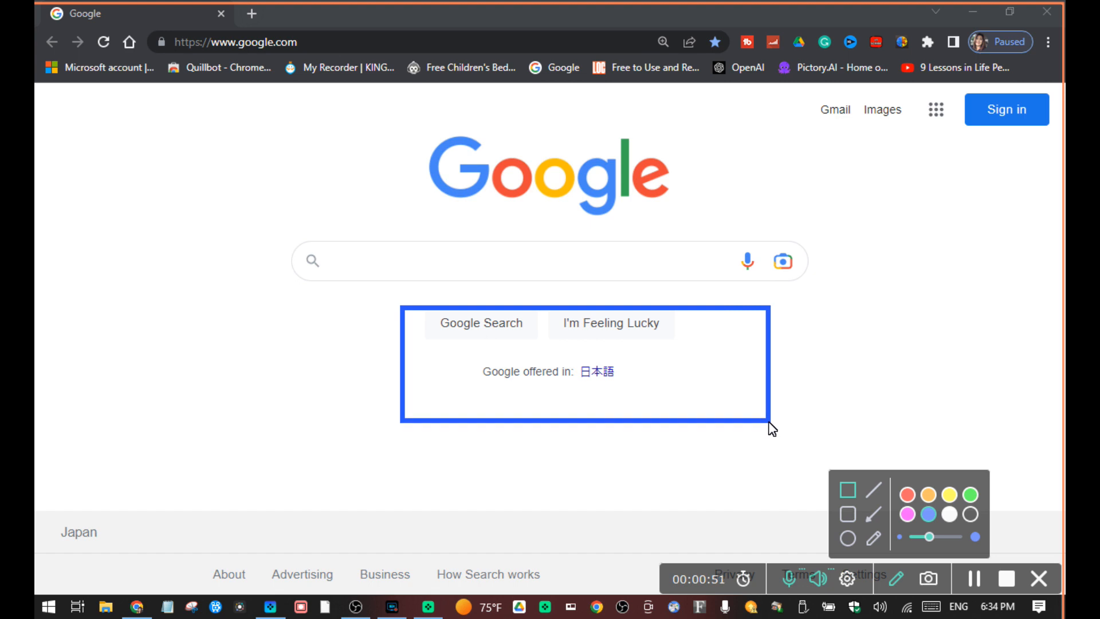
Draw three diagonal blue lines of decreasing thickness and one thin red line beside and below the search box.
{"action": "left_click", "coordinate": [872, 490]}
{"action": "left_click_drag", "start_coordinate": [119, 428], "coordinate": [217, 220]}
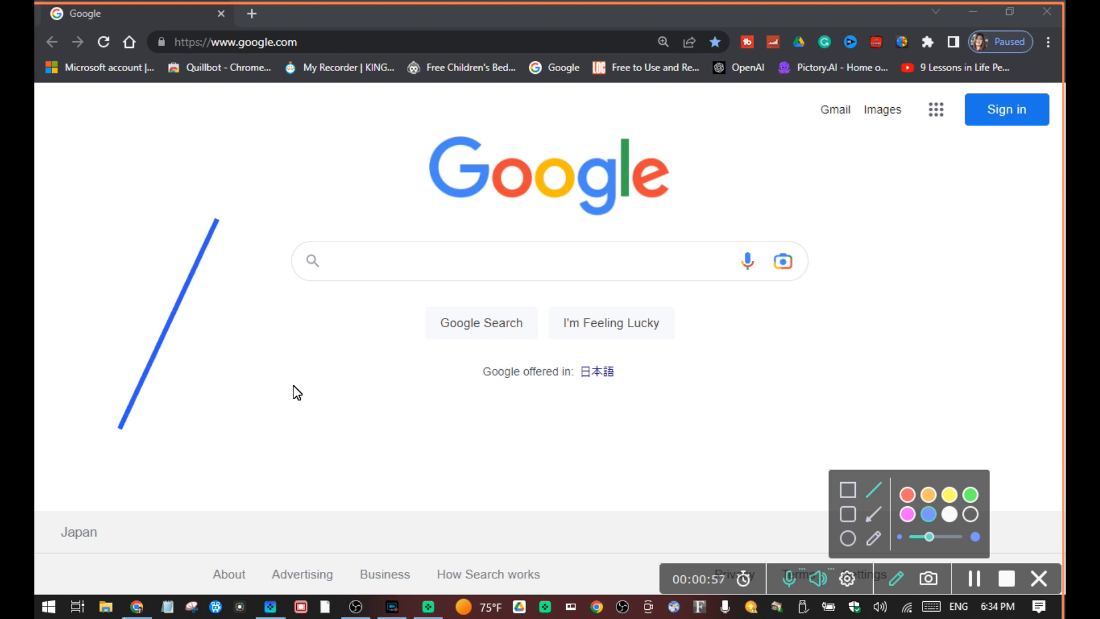
{"action": "left_click_drag", "start_coordinate": [220, 416], "coordinate": [297, 228]}
{"action": "left_click", "coordinate": [915, 539]}
{"action": "left_click_drag", "start_coordinate": [256, 476], "coordinate": [315, 320]}
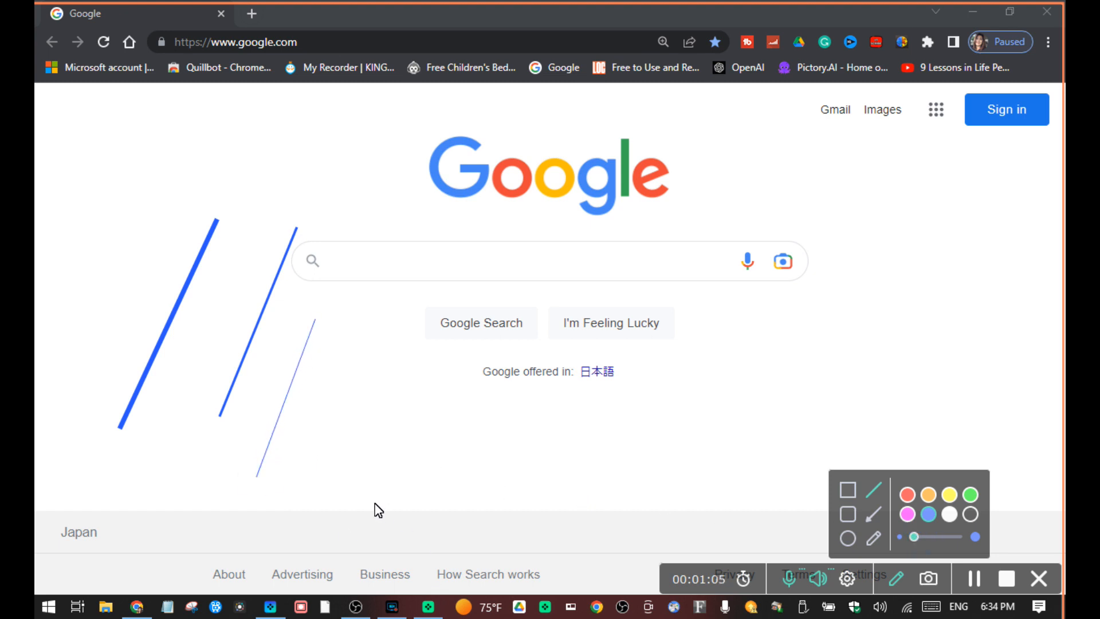
{"action": "left_click", "coordinate": [950, 496]}
{"action": "left_click", "coordinate": [908, 494]}
{"action": "left_click_drag", "start_coordinate": [241, 473], "coordinate": [367, 367]}
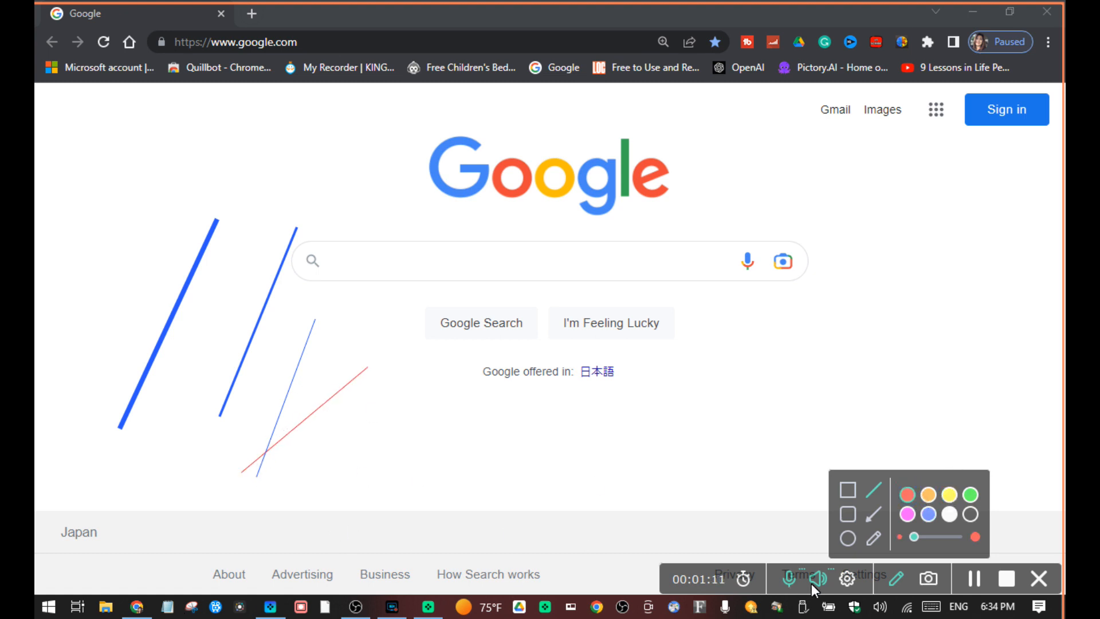
Draw a red ellipse over the search buttons and a short freehand pencil stroke in the blank area below them.
{"action": "left_click", "coordinate": [849, 537]}
{"action": "mouse_move", "coordinate": [648, 349]}
{"action": "left_mouse_down"}
{"action": "mouse_move", "coordinate": [567, 314]}
{"action": "mouse_move", "coordinate": [446, 308]}
{"action": "mouse_move", "coordinate": [409, 265]}
{"action": "mouse_move", "coordinate": [373, 295]}
{"action": "left_mouse_up"}
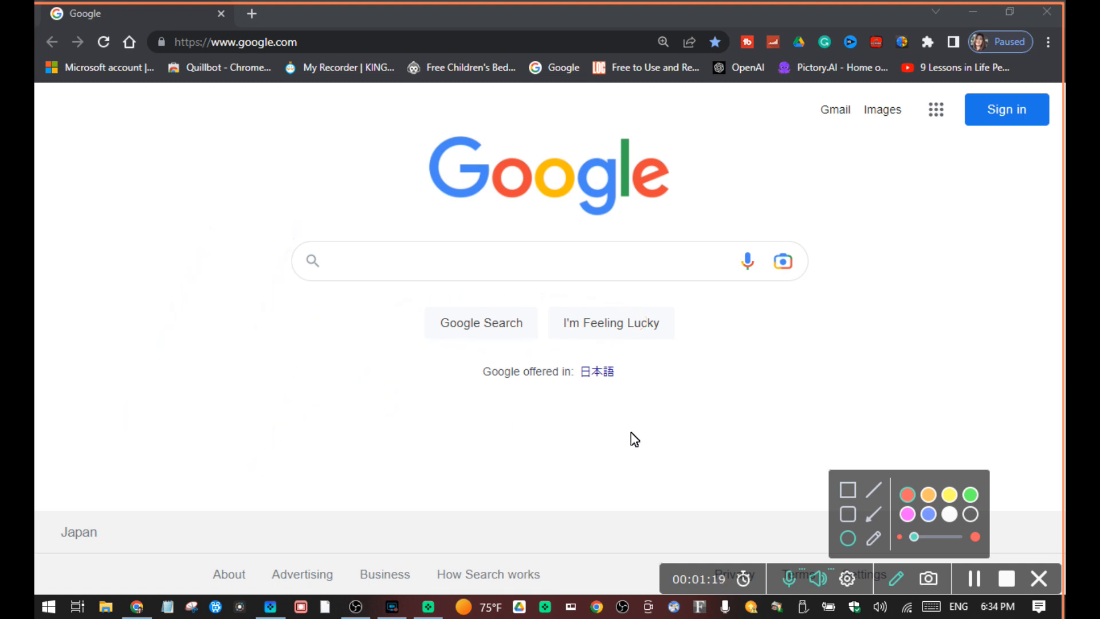
{"action": "left_click", "coordinate": [873, 538]}
{"action": "mouse_move", "coordinate": [752, 454]}
{"action": "left_mouse_down"}
{"action": "mouse_move", "coordinate": [813, 338]}
{"action": "mouse_move", "coordinate": [835, 409]}
{"action": "left_mouse_up"}
Close the current recording and permanently delete it.
{"action": "left_click", "coordinate": [1038, 579]}
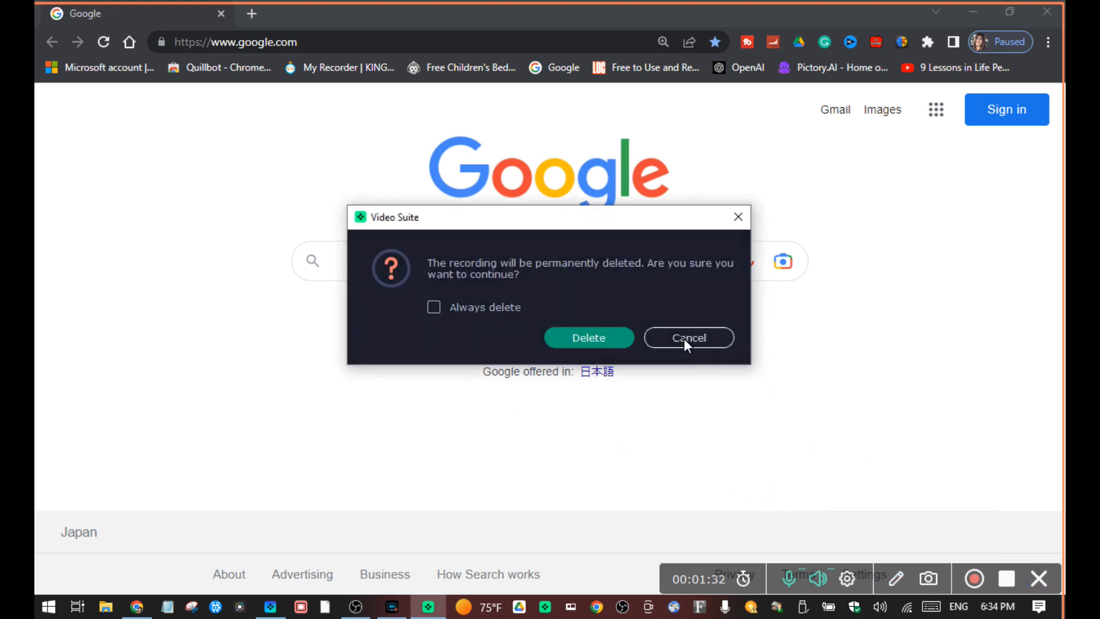
{"action": "left_click", "coordinate": [602, 339]}
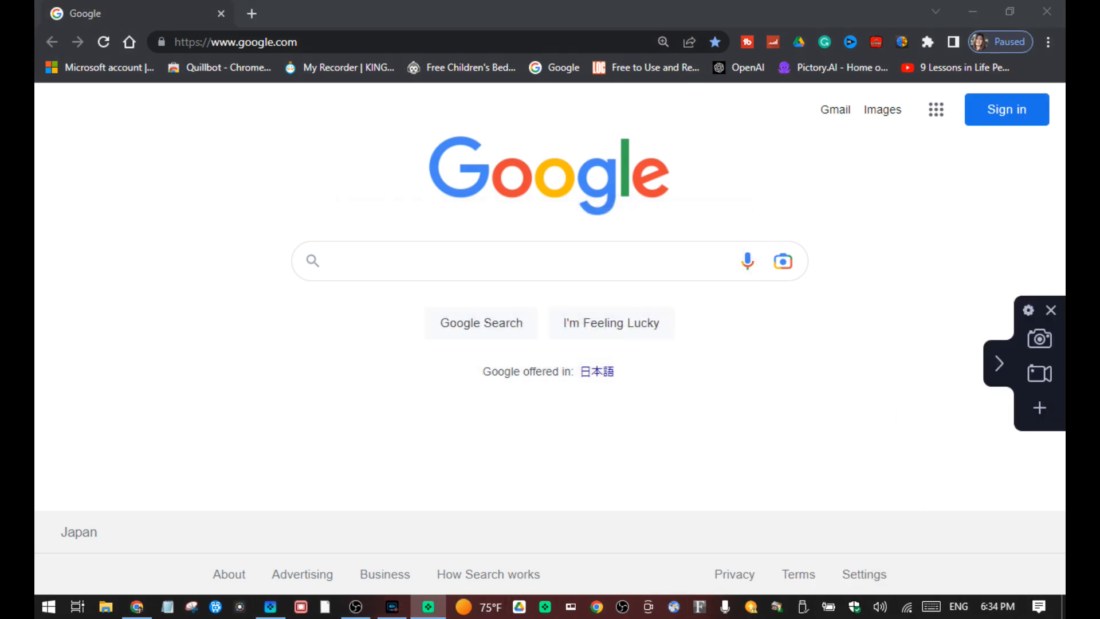
Capture a full-screen 1280 × 768 screenshot and open it in the screenshot editor.
{"action": "left_click", "coordinate": [1043, 338]}
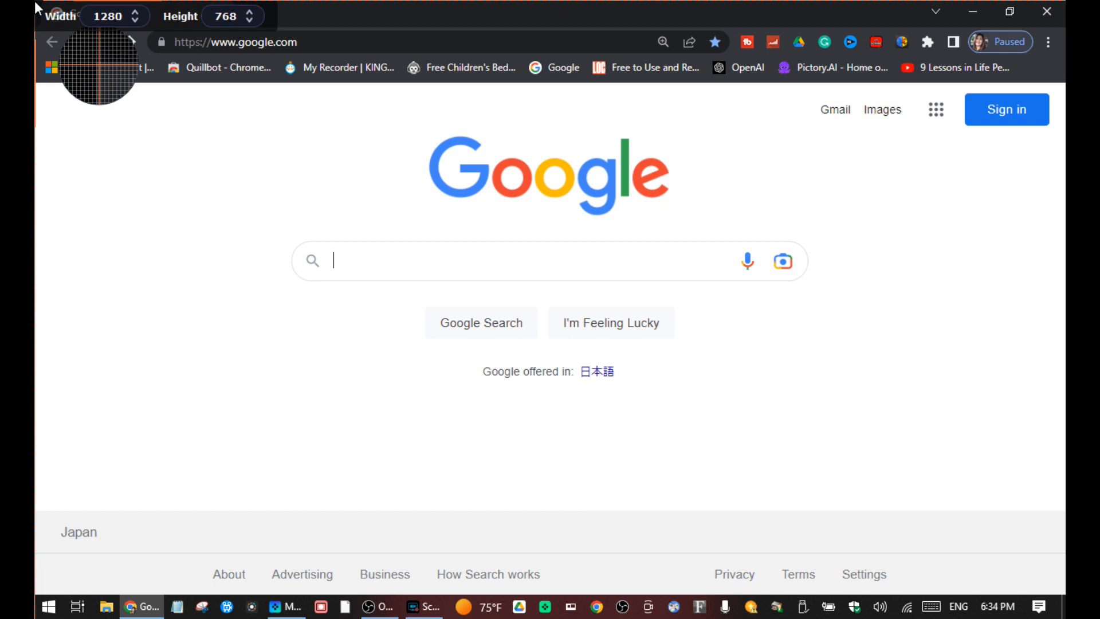
{"action": "left_click_drag", "start_coordinate": [36, 5], "coordinate": [1064, 616]}
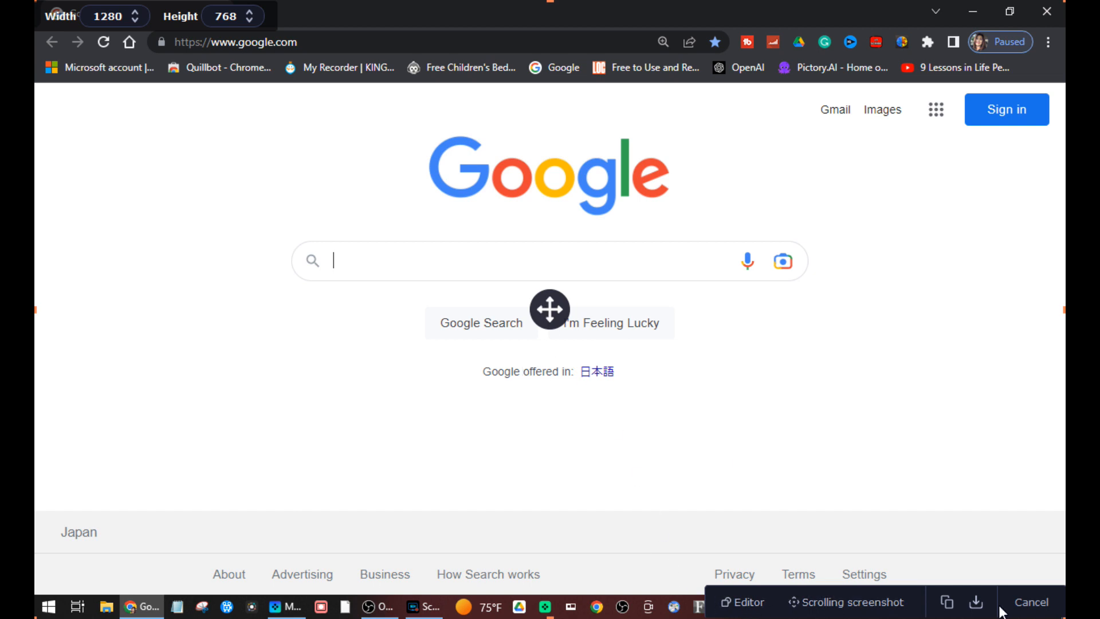
{"action": "left_click", "coordinate": [759, 605]}
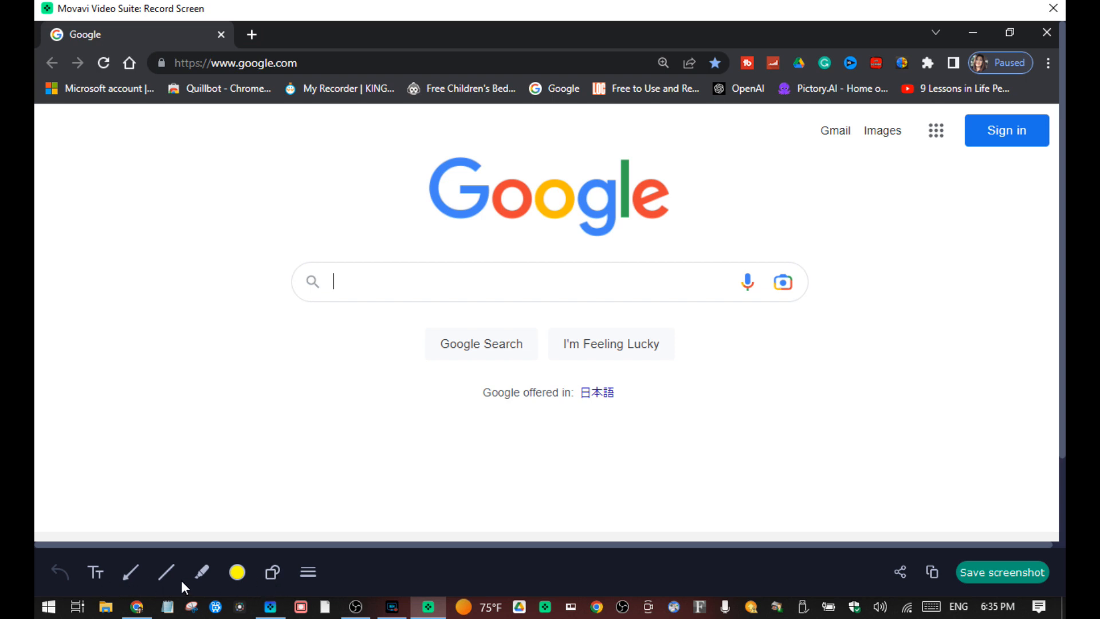
Draw pink rounded rectangles around the Google Search button, the I'm Feeling Lucky button and the "Google offered in" line.
{"action": "left_click", "coordinate": [312, 576]}
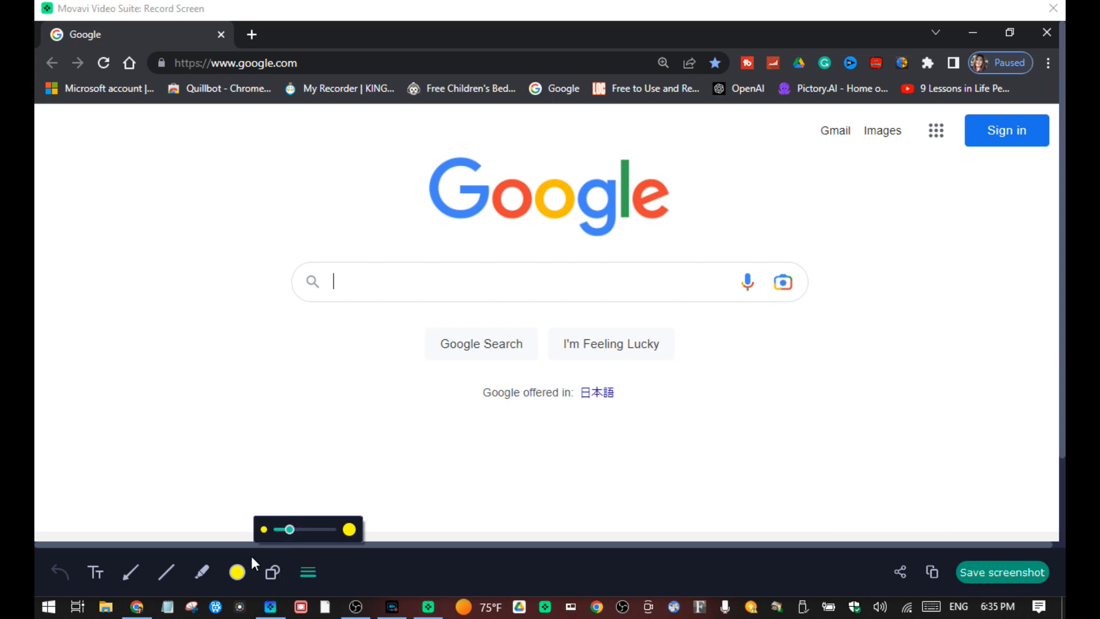
{"action": "left_click", "coordinate": [273, 571]}
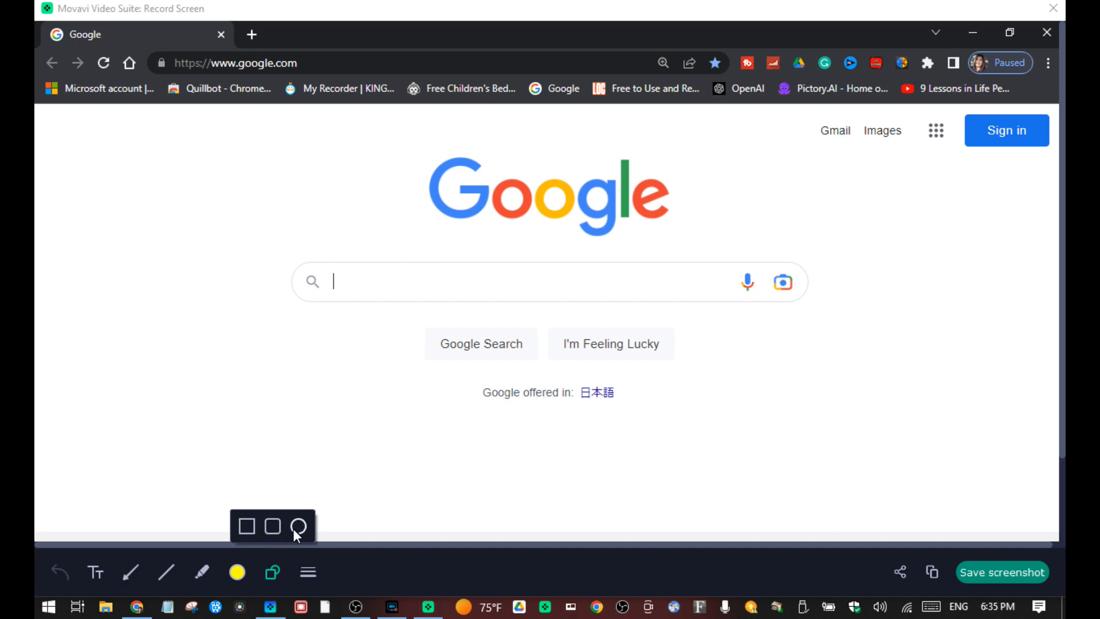
{"action": "left_click", "coordinate": [271, 526]}
{"action": "left_click", "coordinate": [239, 572]}
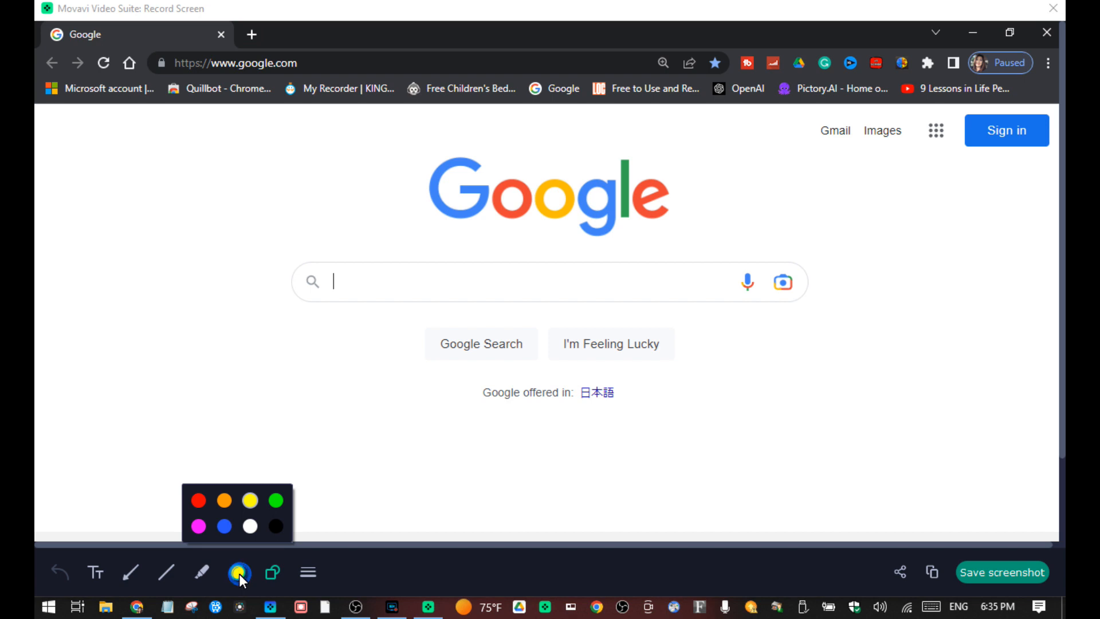
{"action": "left_click", "coordinate": [198, 526]}
{"action": "left_click_drag", "start_coordinate": [423, 331], "coordinate": [547, 372]}
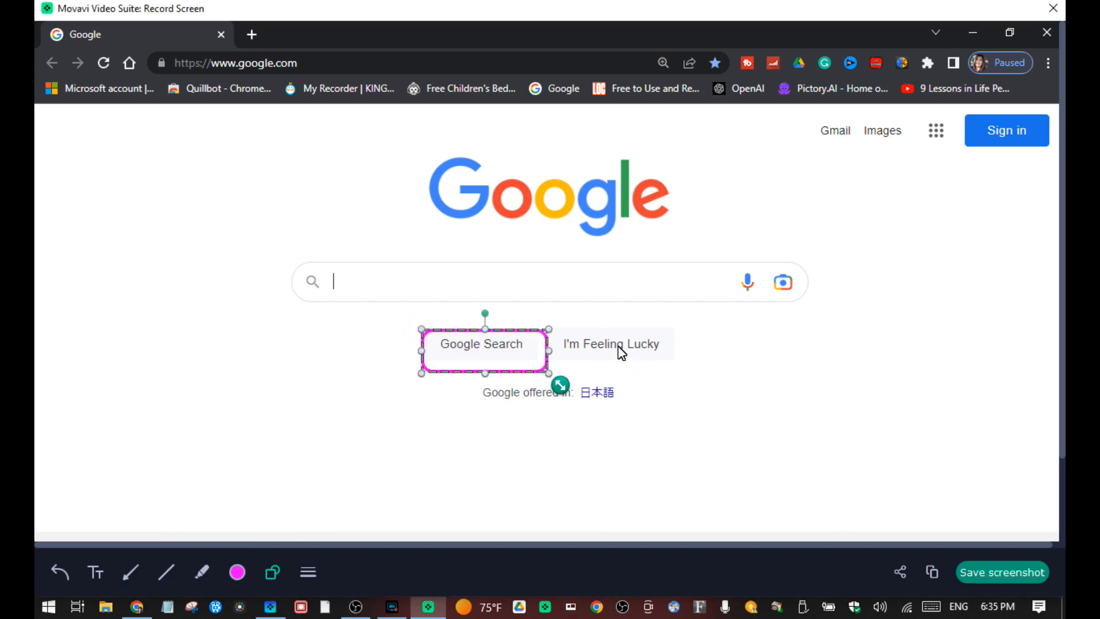
{"action": "left_click_drag", "start_coordinate": [566, 317], "coordinate": [707, 376]}
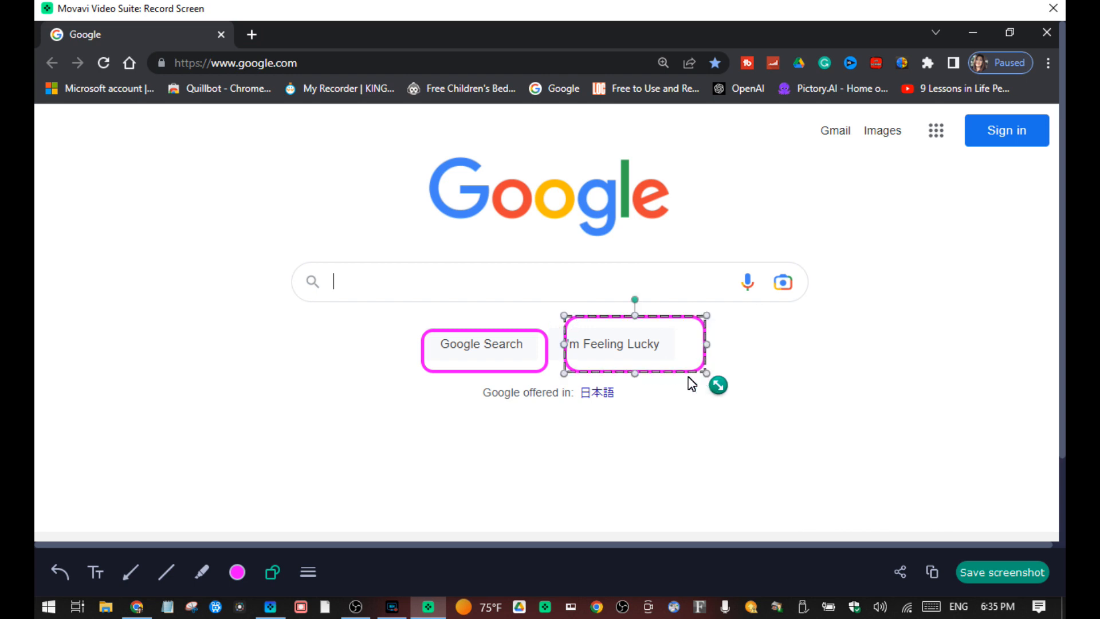
{"action": "left_click", "coordinate": [478, 386]}
{"action": "left_click_drag", "start_coordinate": [474, 383], "coordinate": [633, 428]}
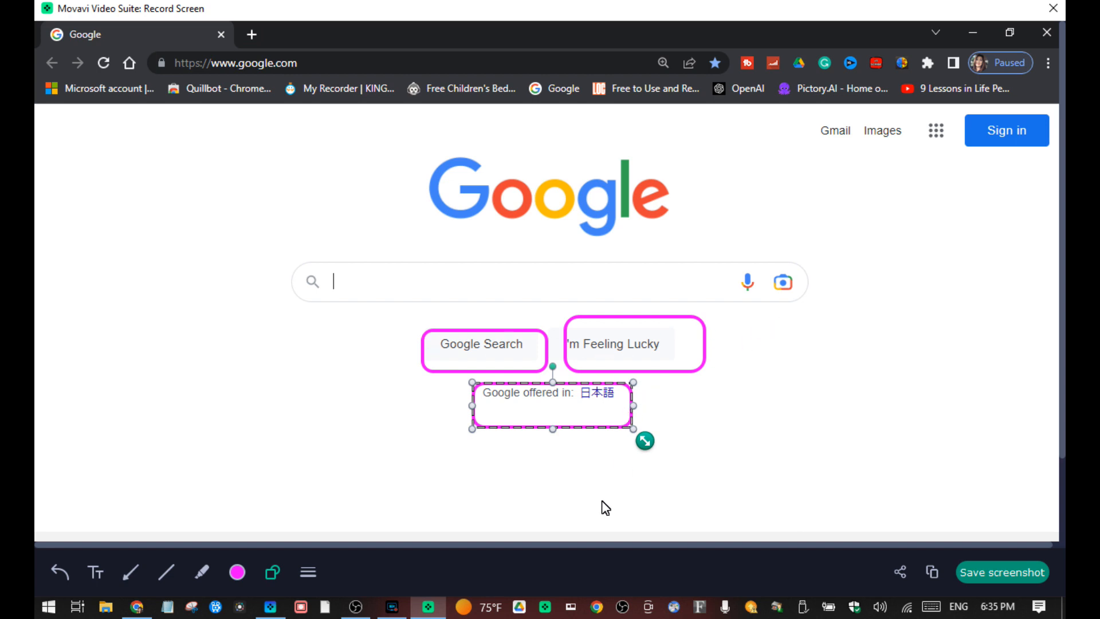
Change the rounded rectangle around the "Google offered in" line to red.
{"action": "left_click", "coordinate": [237, 572]}
{"action": "left_click", "coordinate": [250, 501]}
{"action": "left_click", "coordinate": [197, 502]}
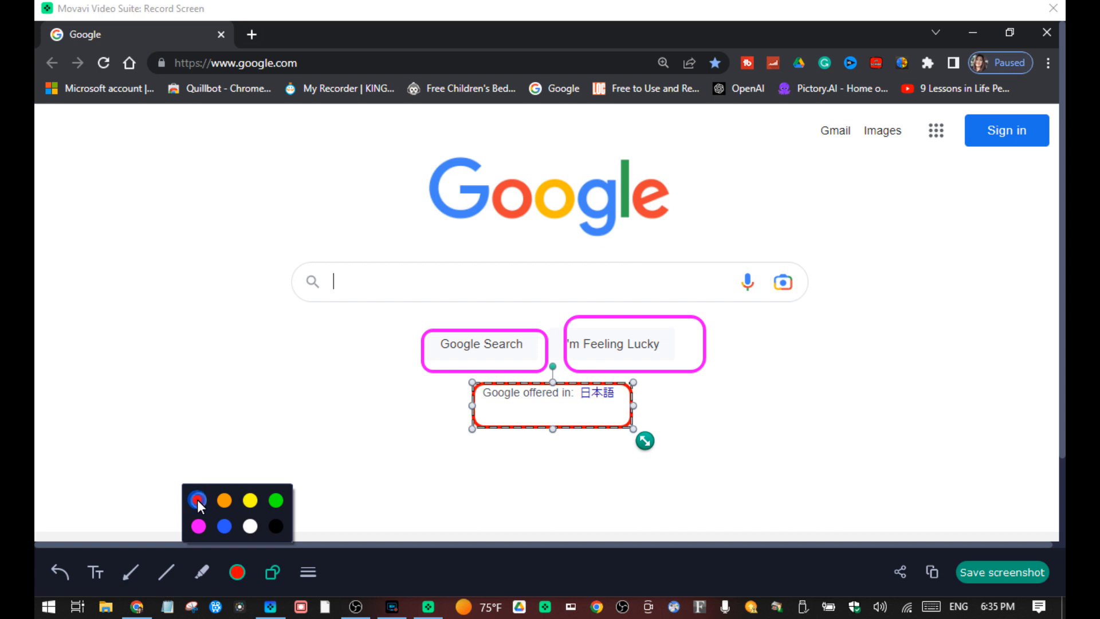
Cover the Google Search button with a red highlighter block.
{"action": "left_click", "coordinate": [452, 349]}
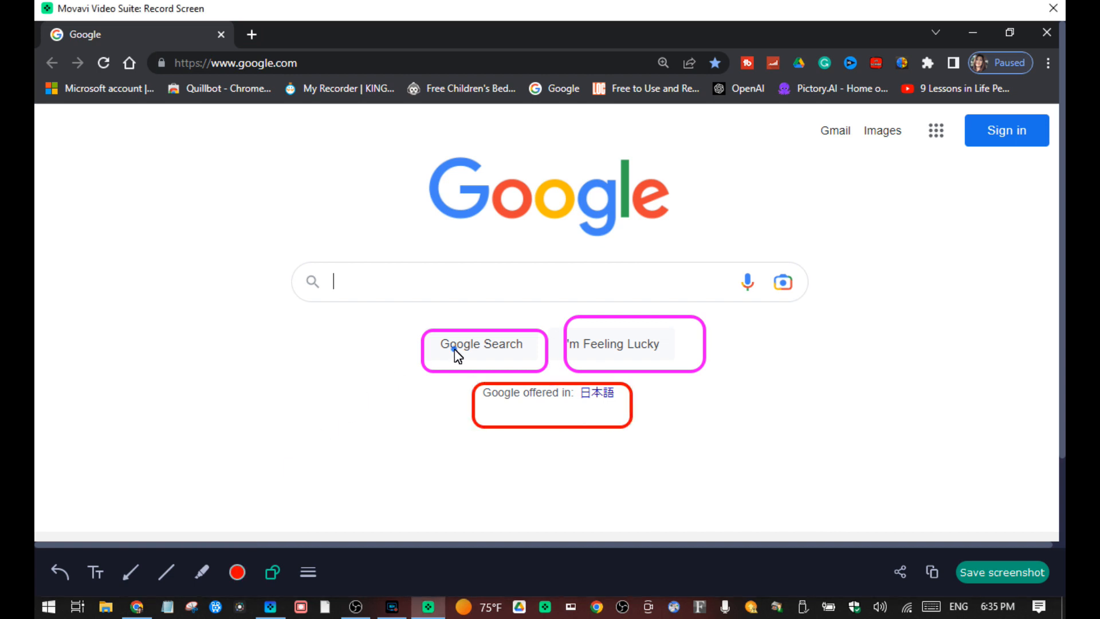
{"action": "left_click", "coordinate": [201, 573]}
{"action": "left_click_drag", "start_coordinate": [402, 324], "coordinate": [565, 379]}
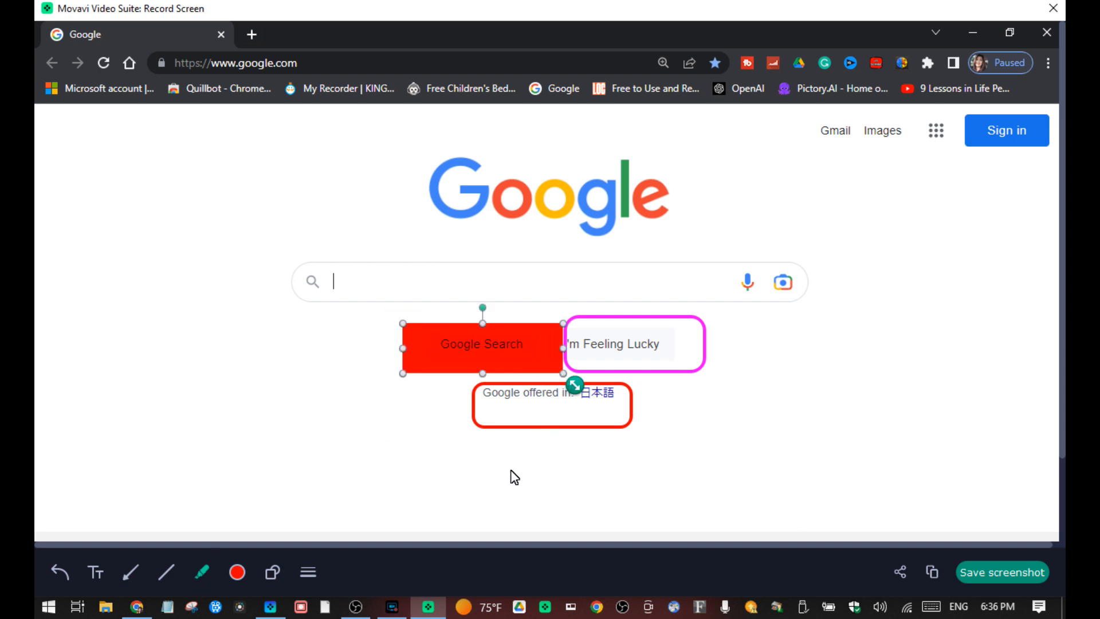
Recolour the red highlighter block over the Google Search button to pink.
{"action": "left_click", "coordinate": [240, 573]}
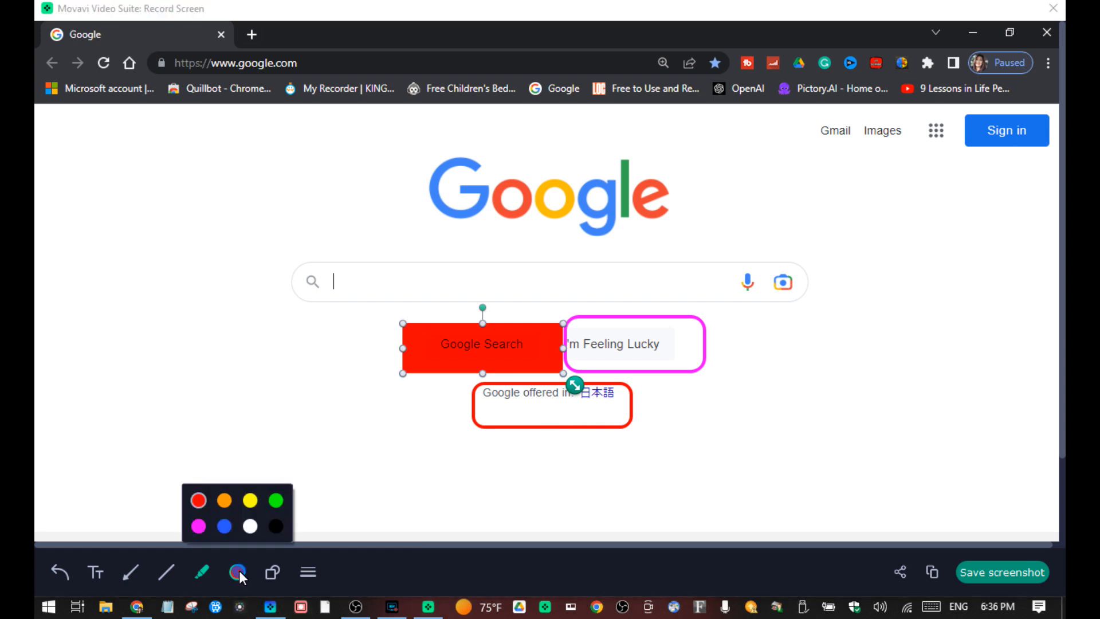
{"action": "left_click", "coordinate": [251, 502]}
{"action": "left_click", "coordinate": [222, 504]}
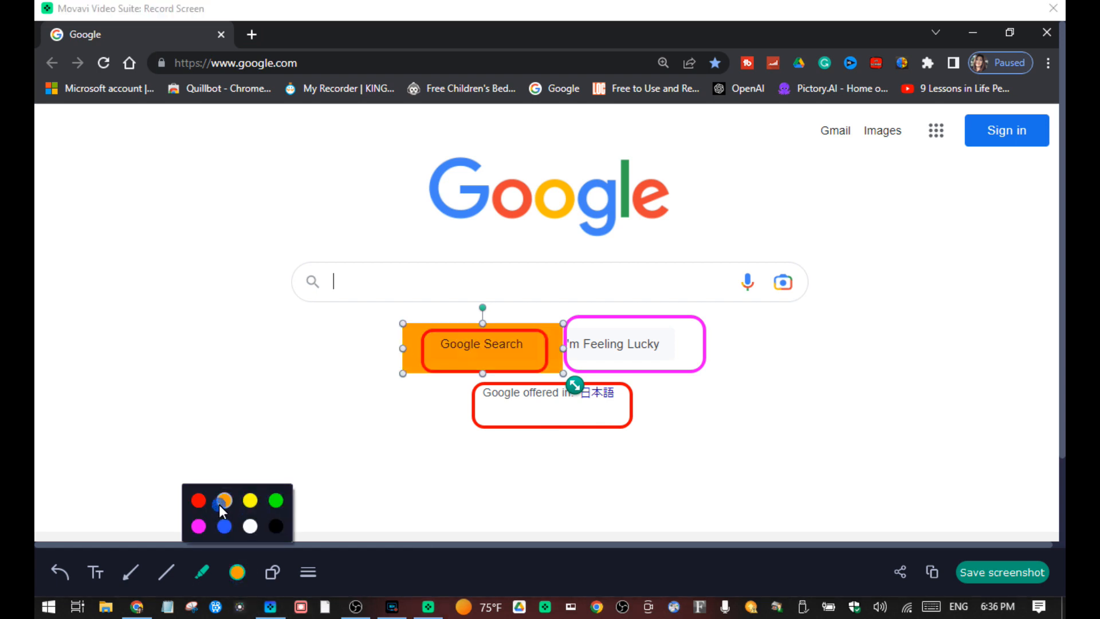
{"action": "left_click", "coordinate": [199, 526]}
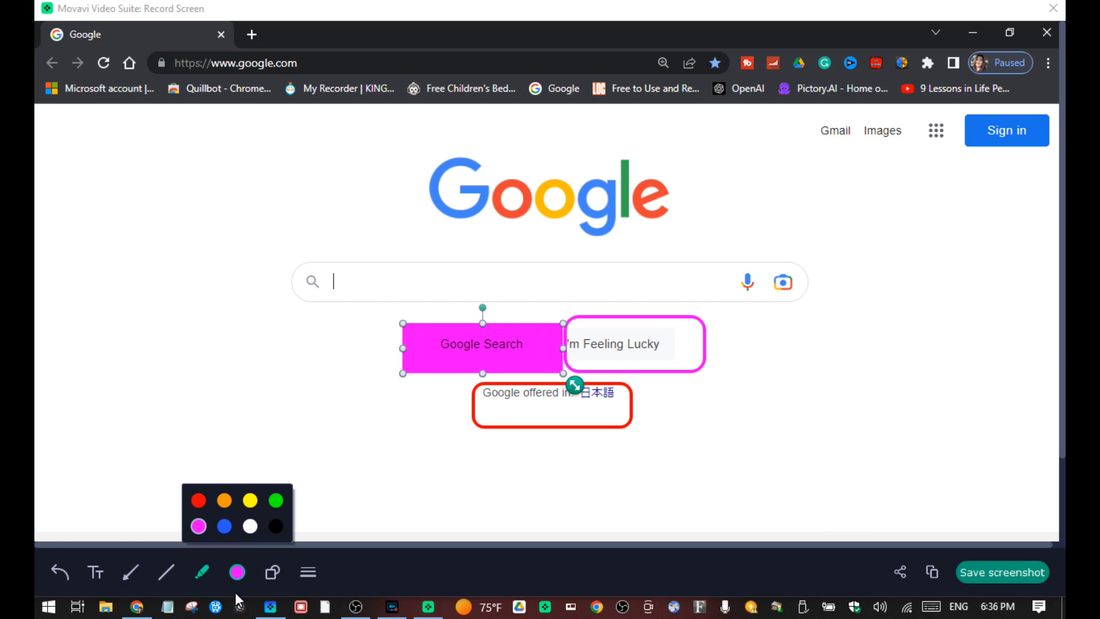
Draw a pink diagonal line in the blank area beside the Google Search block and make the line thinner.
{"action": "left_click", "coordinate": [163, 574]}
{"action": "left_click_drag", "start_coordinate": [88, 457], "coordinate": [240, 329]}
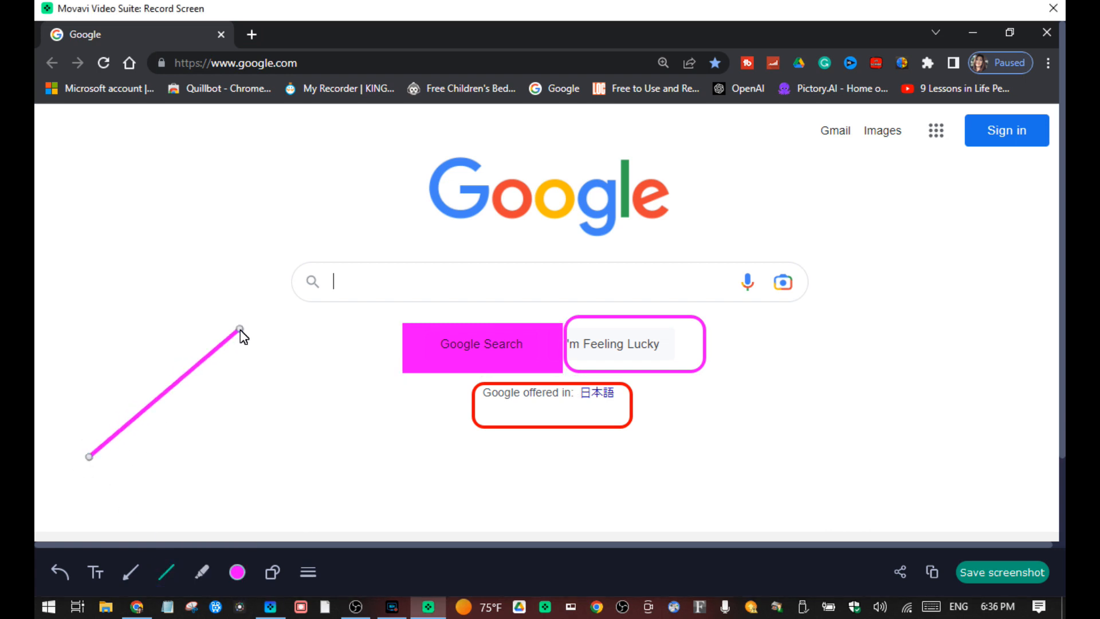
{"action": "left_click", "coordinate": [301, 576]}
{"action": "mouse_move", "coordinate": [291, 528]}
{"action": "left_mouse_down"}
{"action": "mouse_move", "coordinate": [282, 528]}
{"action": "mouse_move", "coordinate": [391, 531]}
{"action": "mouse_move", "coordinate": [283, 527]}
{"action": "left_mouse_up"}
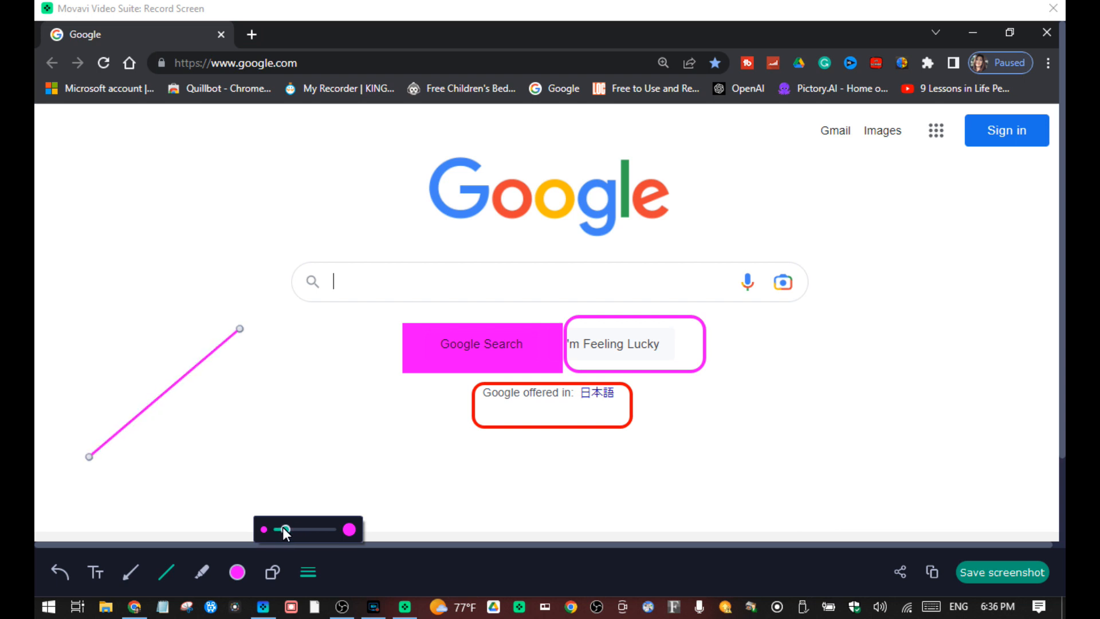
Draw a diagonal arrow from the lower blank area up to the Google logo, and make it green and thicker.
{"action": "left_click", "coordinate": [129, 573]}
{"action": "mouse_move", "coordinate": [175, 488]}
{"action": "left_mouse_down"}
{"action": "mouse_move", "coordinate": [425, 253]}
{"action": "mouse_move", "coordinate": [460, 232]}
{"action": "mouse_move", "coordinate": [493, 234]}
{"action": "left_mouse_up"}
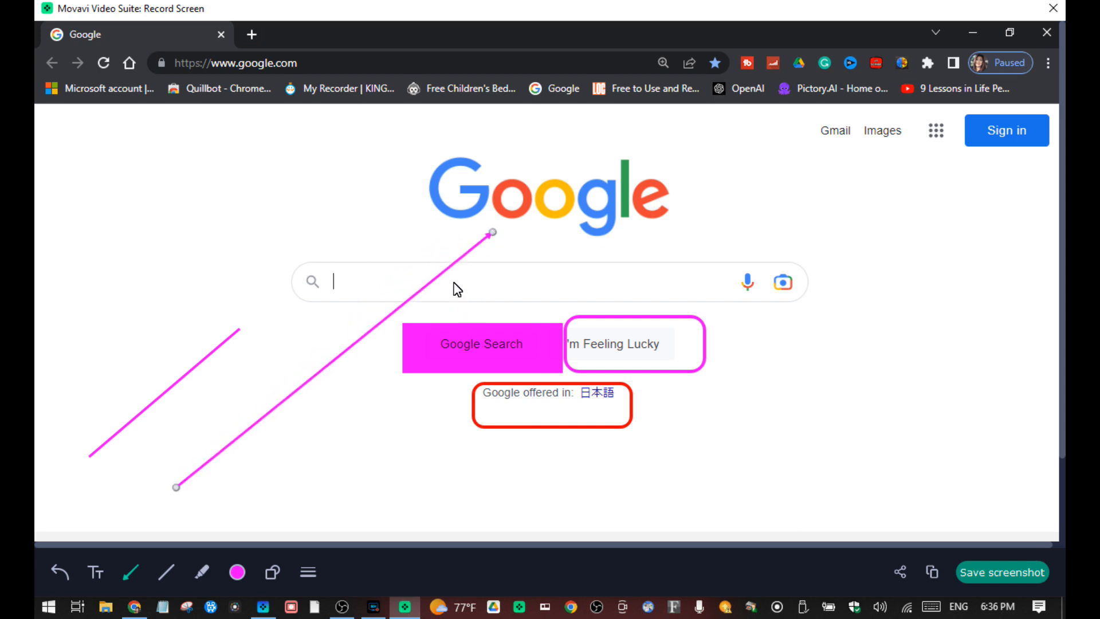
{"action": "left_click", "coordinate": [239, 575]}
{"action": "left_click", "coordinate": [198, 500]}
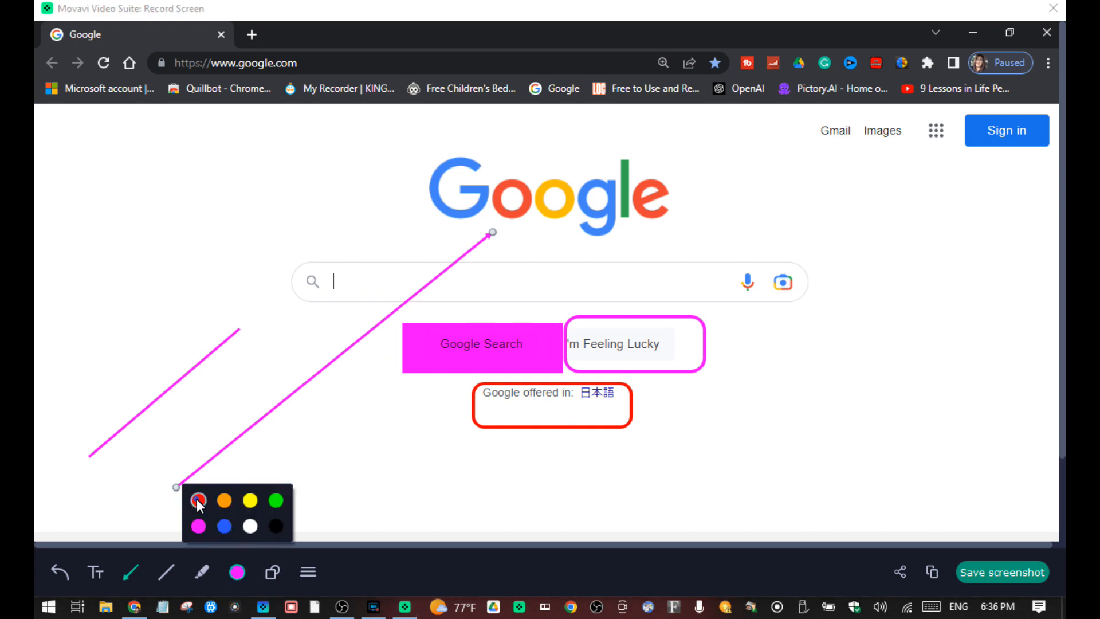
{"action": "left_click", "coordinate": [277, 499]}
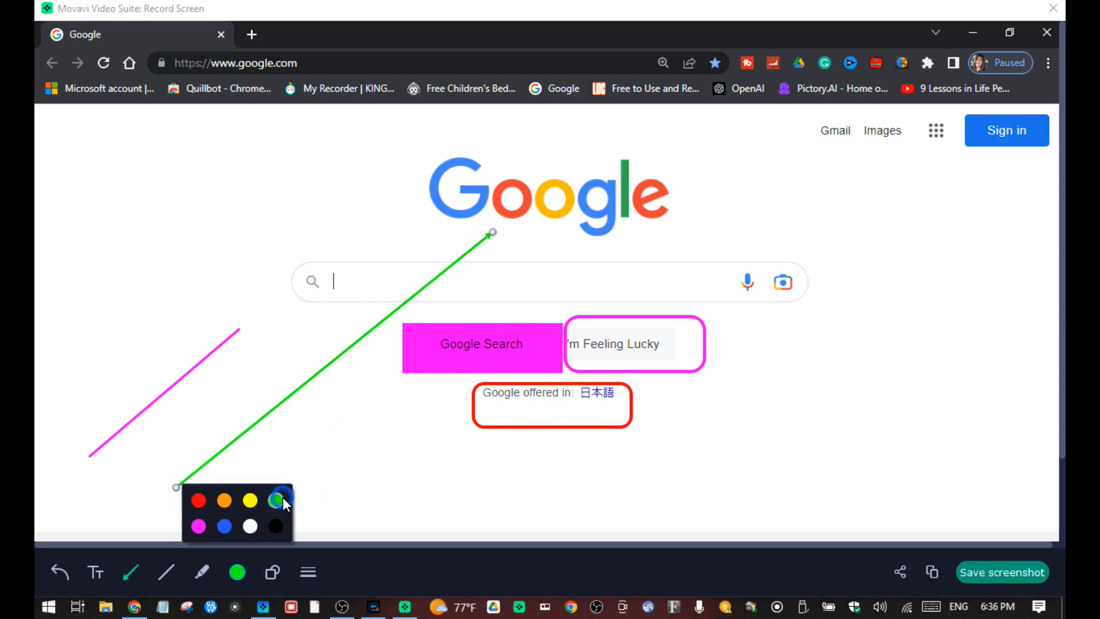
{"action": "left_click", "coordinate": [308, 573]}
{"action": "mouse_move", "coordinate": [284, 528]}
{"action": "left_mouse_down"}
{"action": "mouse_move", "coordinate": [321, 528]}
{"action": "mouse_move", "coordinate": [282, 534]}
{"action": "mouse_move", "coordinate": [296, 534]}
{"action": "left_mouse_up"}
{"action": "left_click", "coordinate": [294, 453]}
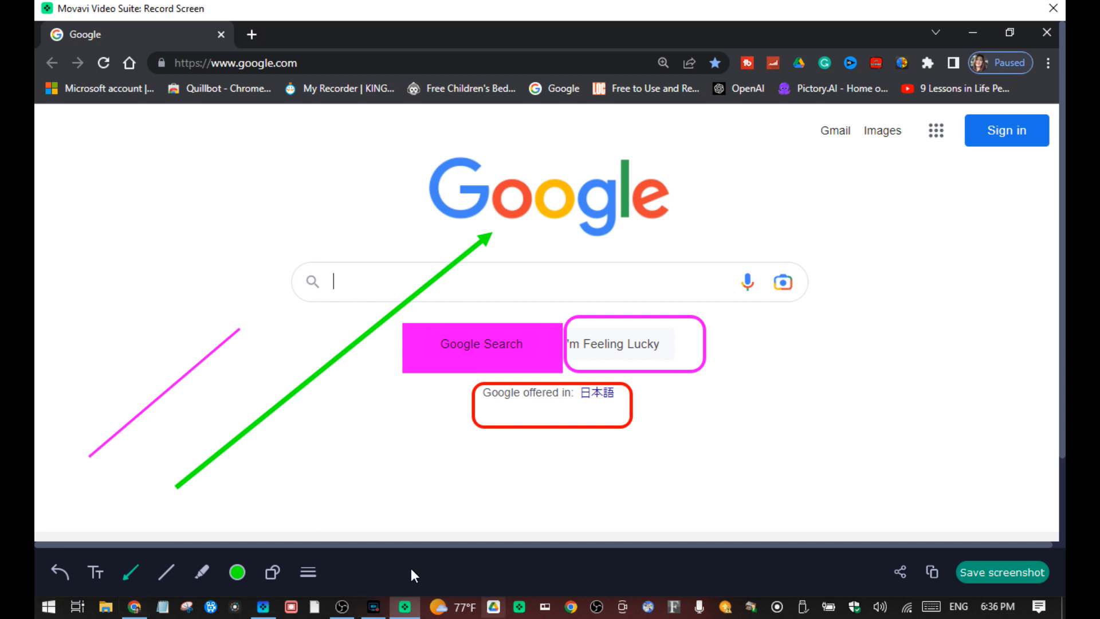
Add the caption "Text" beside the I'm Feeling Lucky button and enlarge it to font size 94.
{"action": "left_click", "coordinate": [91, 573]}
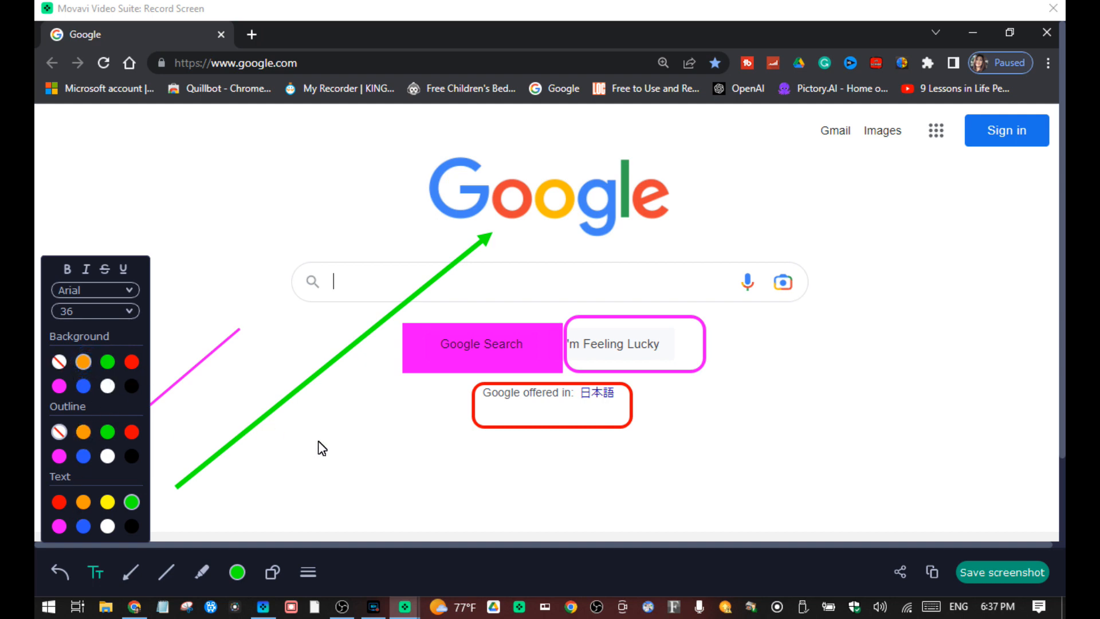
{"action": "left_click", "coordinate": [734, 369]}
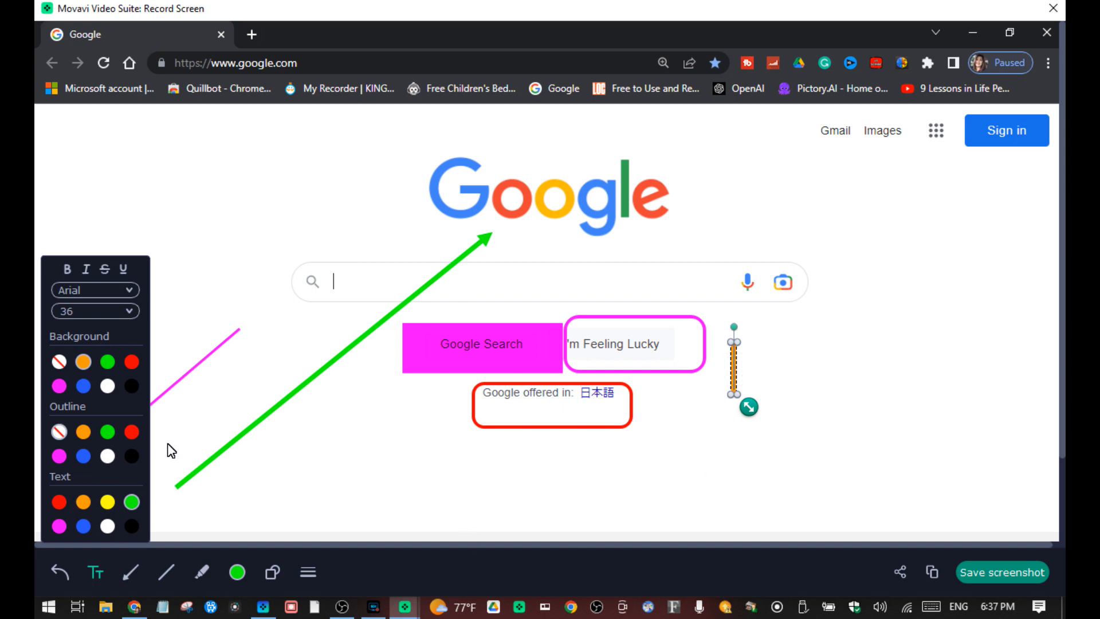
{"action": "type", "text": "Text"}
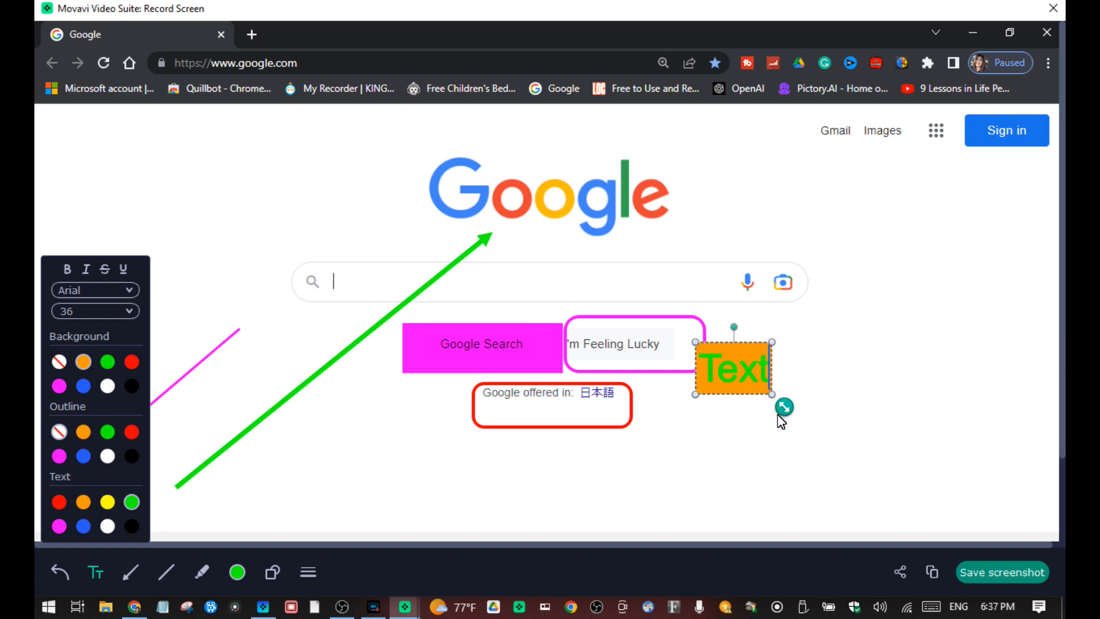
{"action": "left_click_drag", "start_coordinate": [784, 407], "coordinate": [861, 453]}
{"action": "left_click_drag", "start_coordinate": [954, 452], "coordinate": [883, 441]}
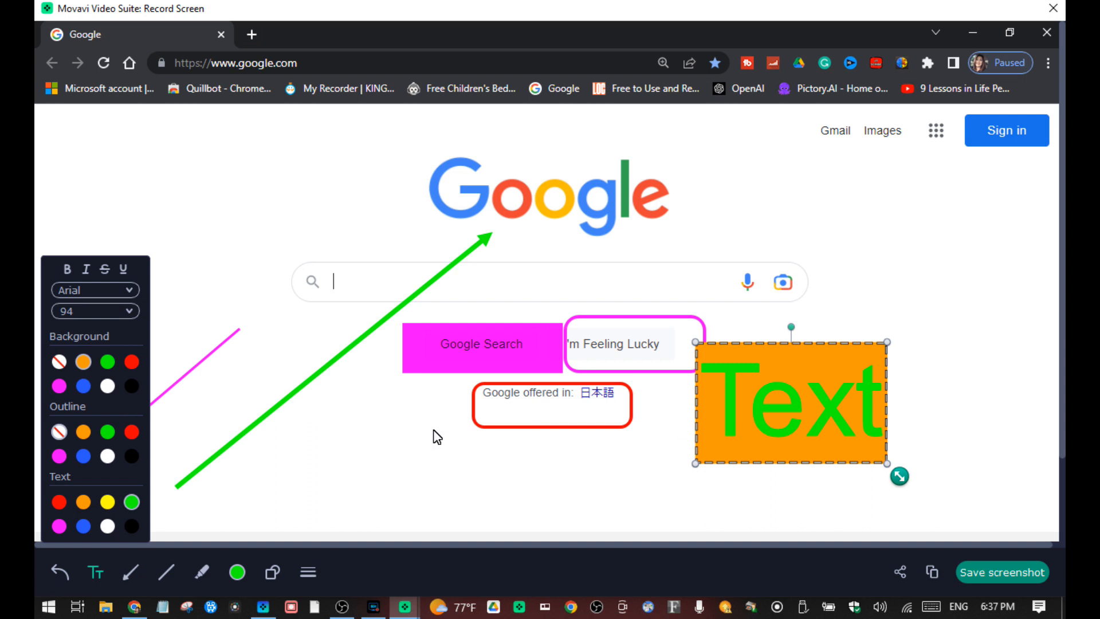
Style the "Text" caption with red lettering, a white background and a blue outline.
{"action": "left_click", "coordinate": [60, 501]}
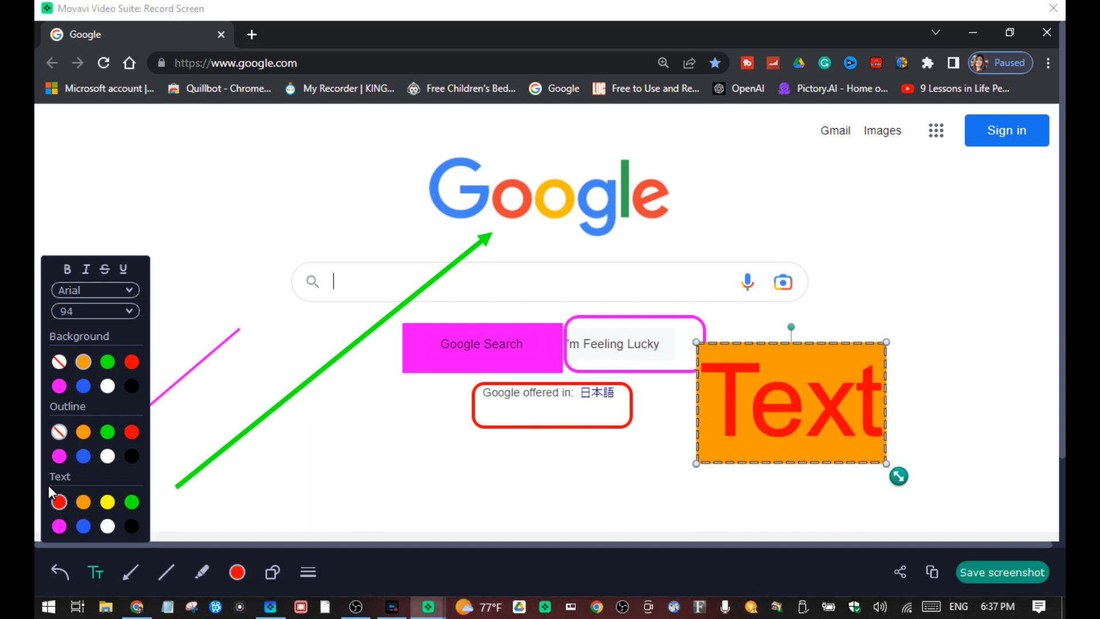
{"action": "left_click", "coordinate": [107, 386]}
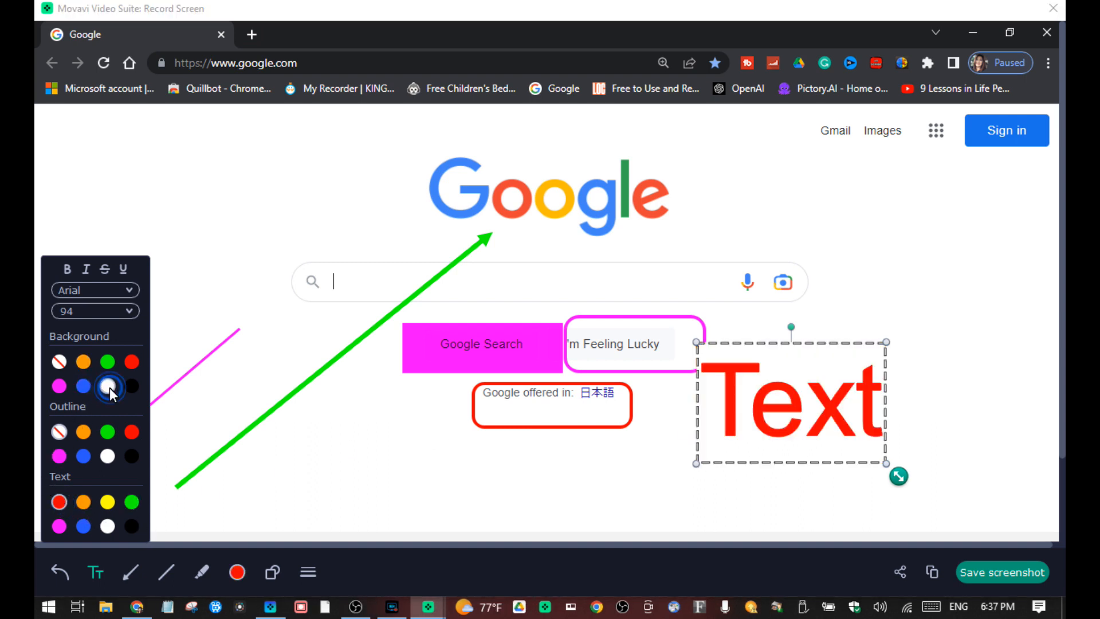
{"action": "left_click", "coordinate": [105, 430]}
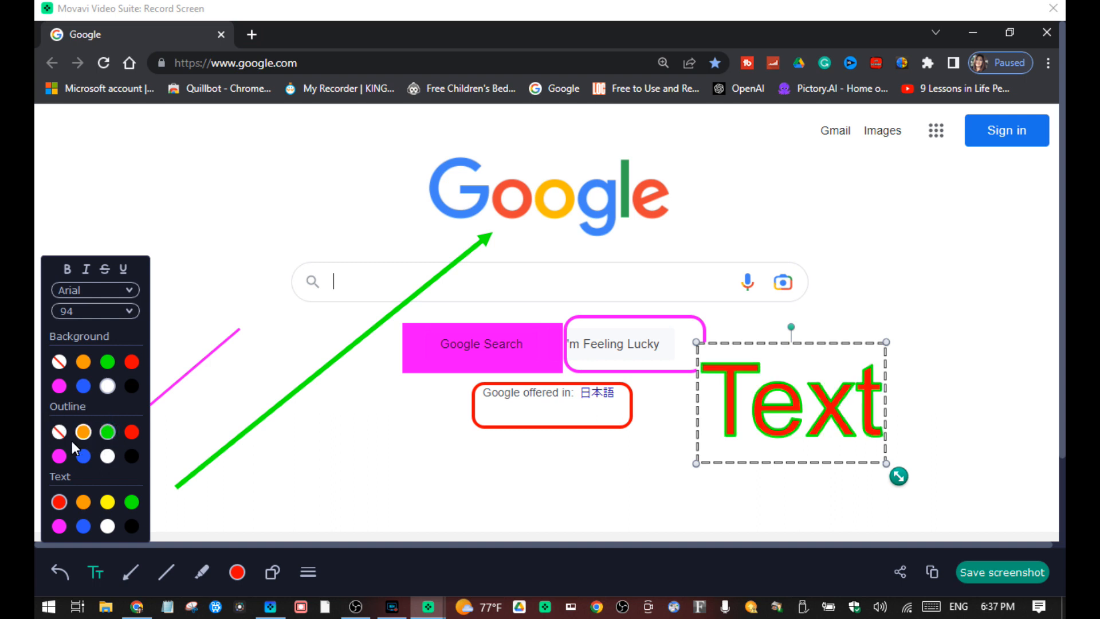
{"action": "left_click", "coordinate": [83, 455]}
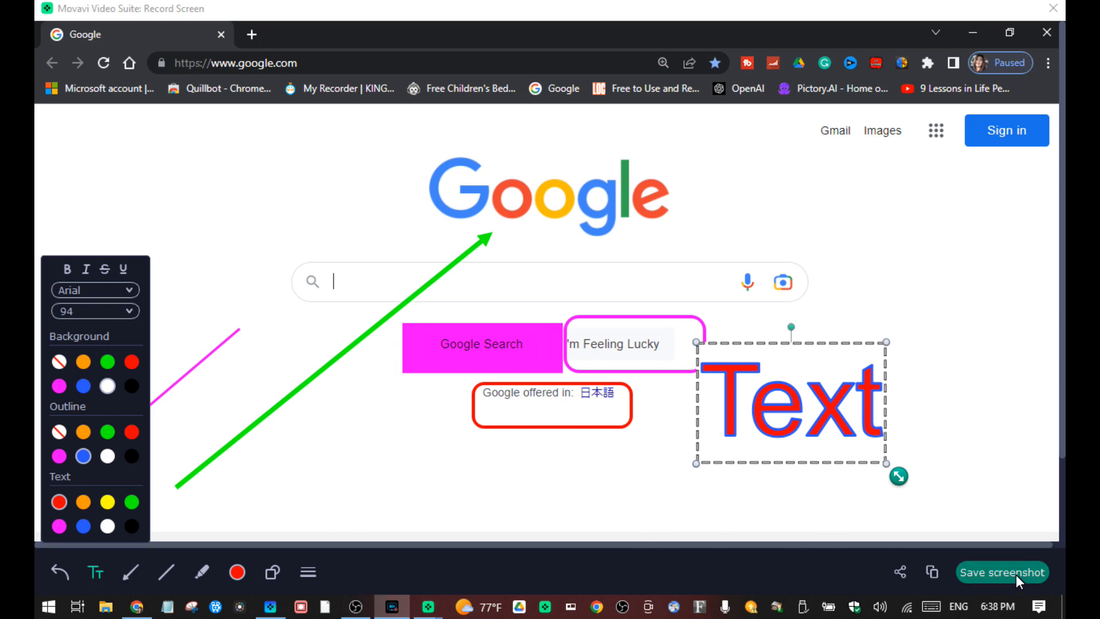
Save the annotated screenshot after viewing its sharing options, and exit the screenshot editor and capture mode.
{"action": "left_click", "coordinate": [901, 573]}
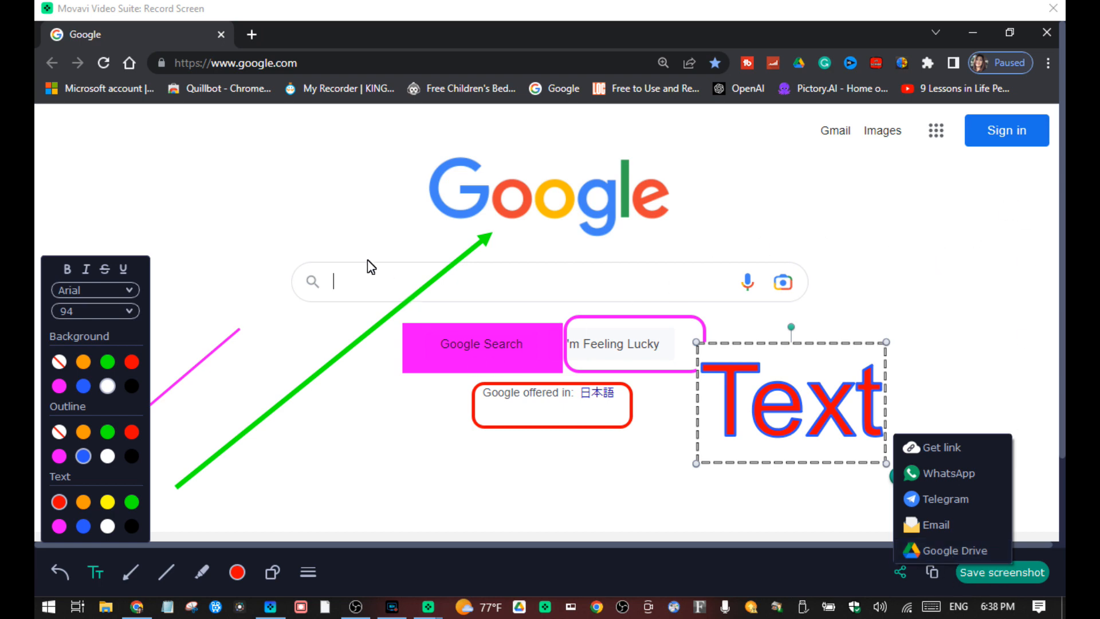
{"action": "left_click", "coordinate": [1019, 572]}
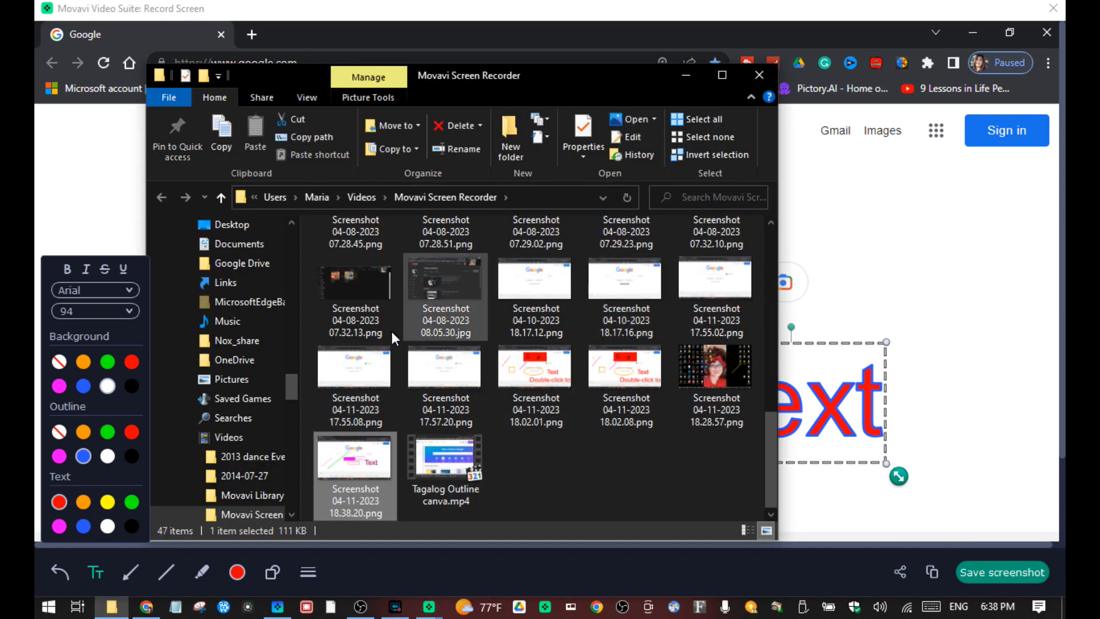
{"action": "left_click", "coordinate": [689, 76]}
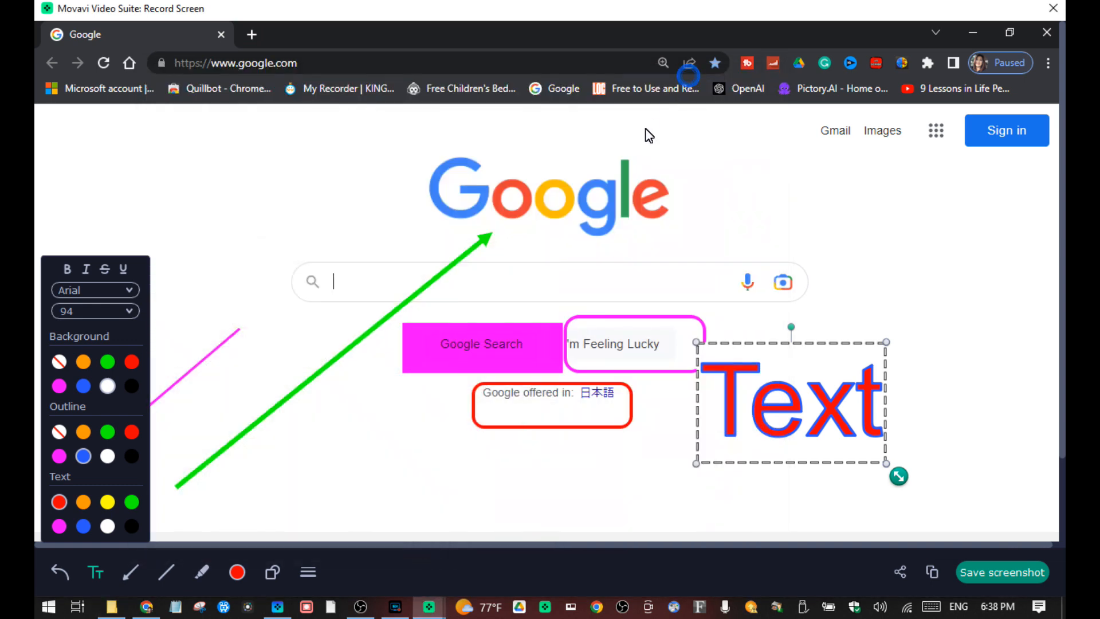
{"action": "left_click", "coordinate": [1052, 8]}
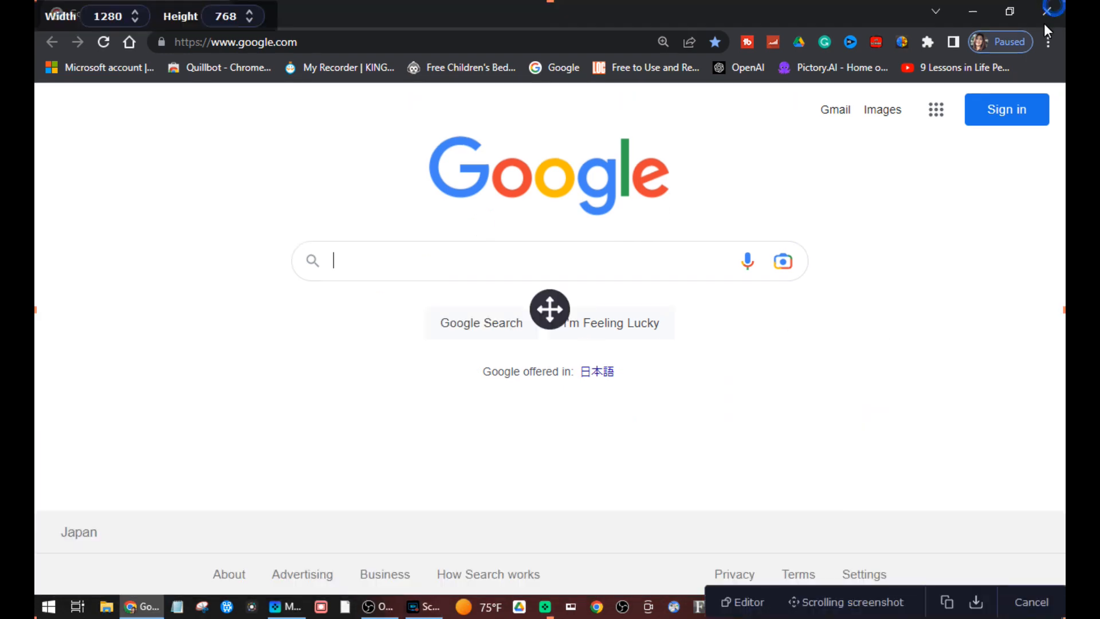
{"action": "left_click", "coordinate": [1031, 602]}
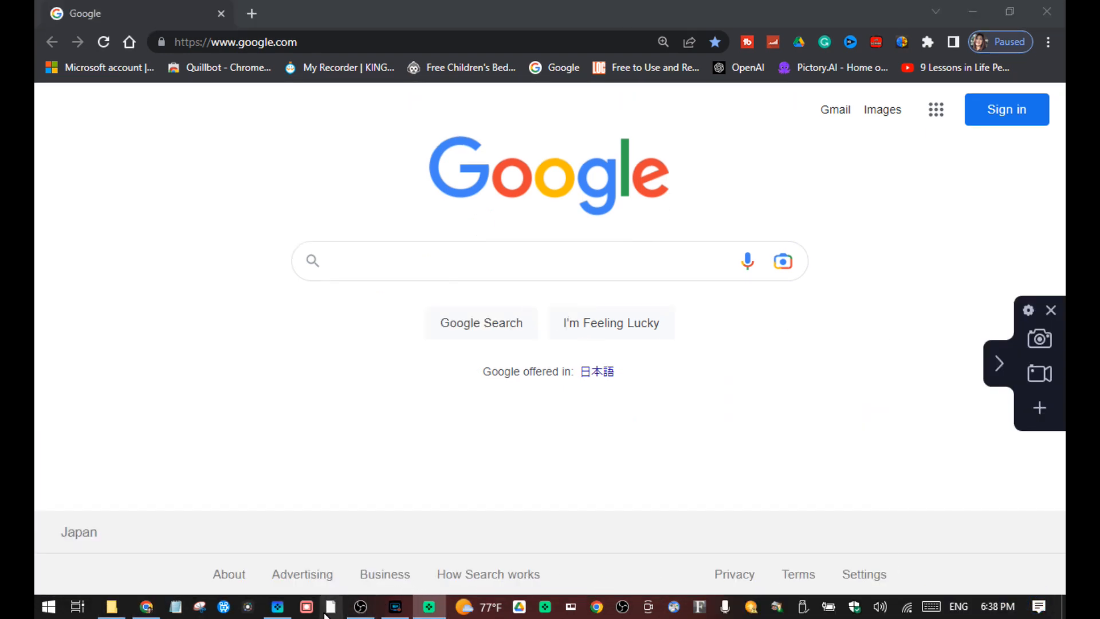
Switch to Video Suite 23, start a new video editing project and view the Videos folder for files to add, without importing any.
{"action": "left_click", "coordinate": [278, 606]}
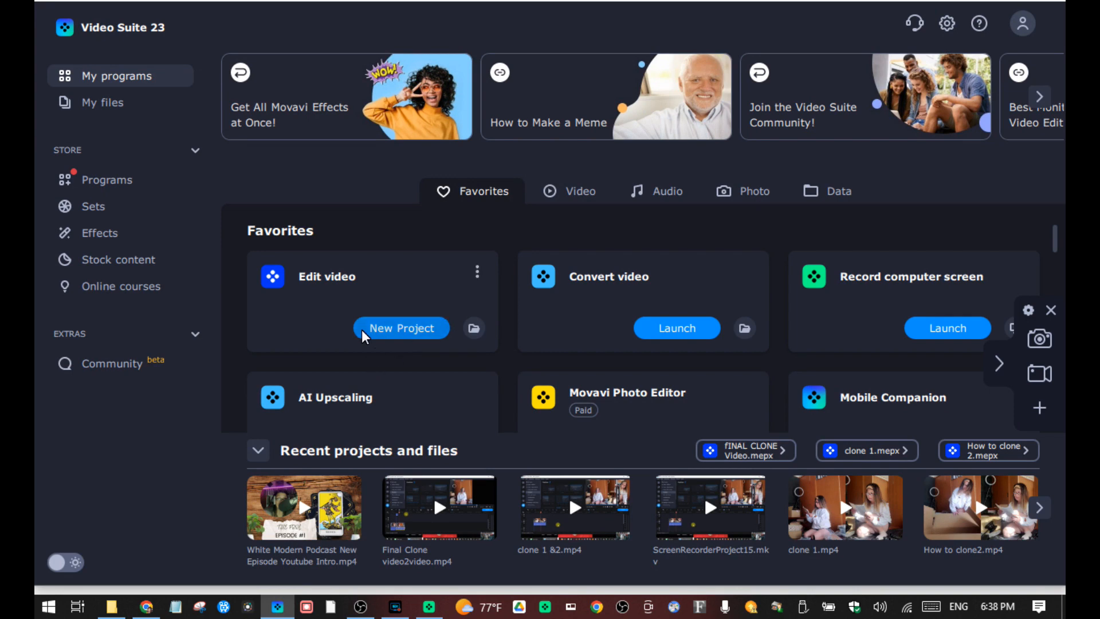
{"action": "left_click", "coordinate": [389, 333]}
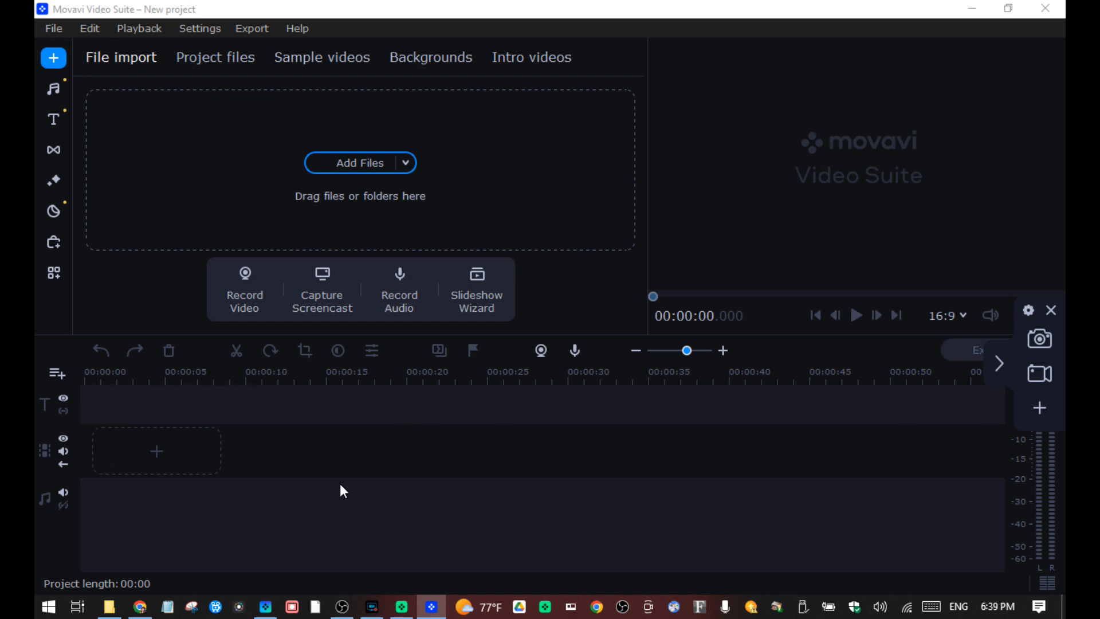
{"action": "left_click", "coordinate": [356, 165]}
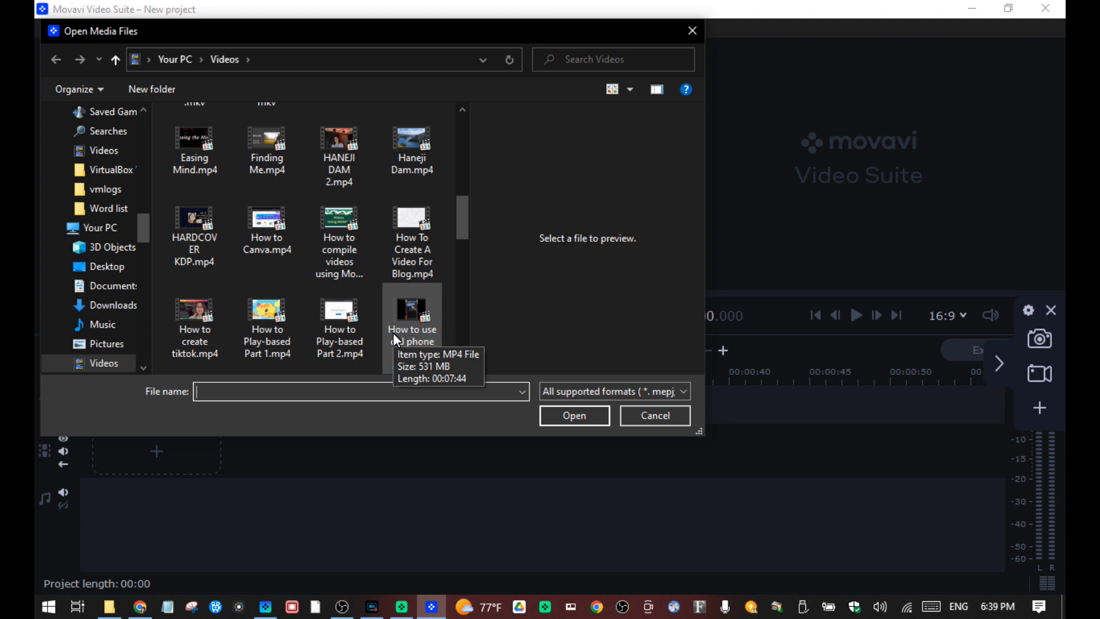
{"action": "left_click", "coordinate": [654, 417]}
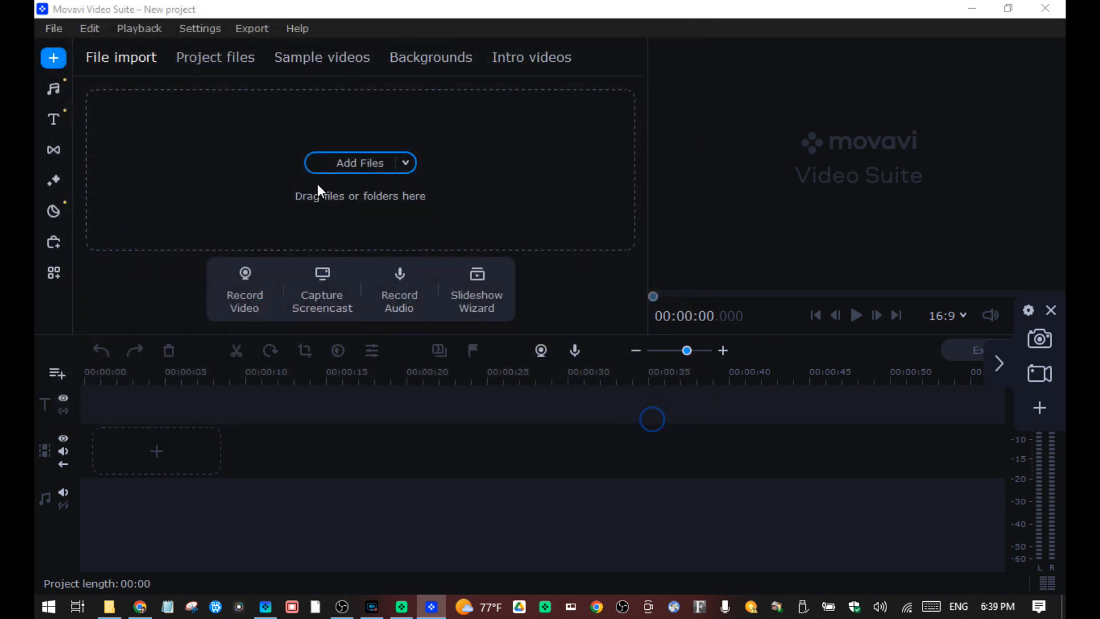